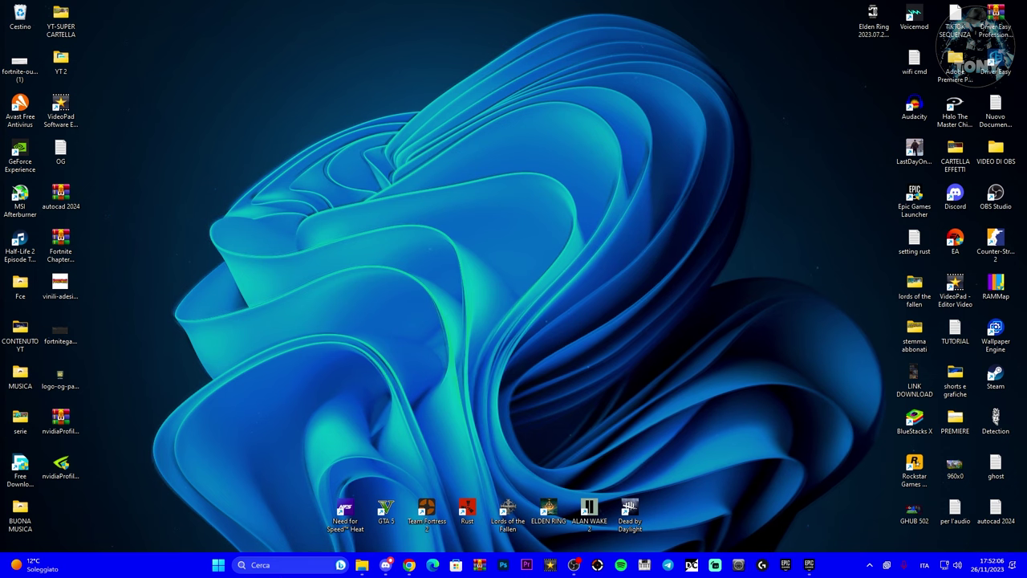
# Step: Open the local application data folder by running %localappdata% from the Esegui dialog
pyautogui.press('super+s')
pyautogui.write('esegui')
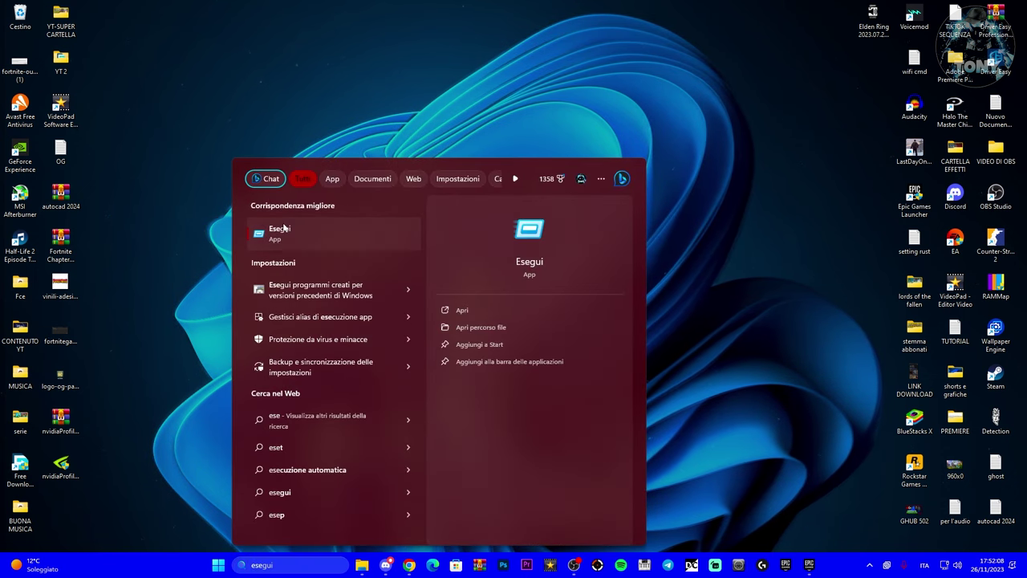
pyautogui.click(283, 228)
pyautogui.moveTo(147, 442); pyautogui.dragTo(440, 300)
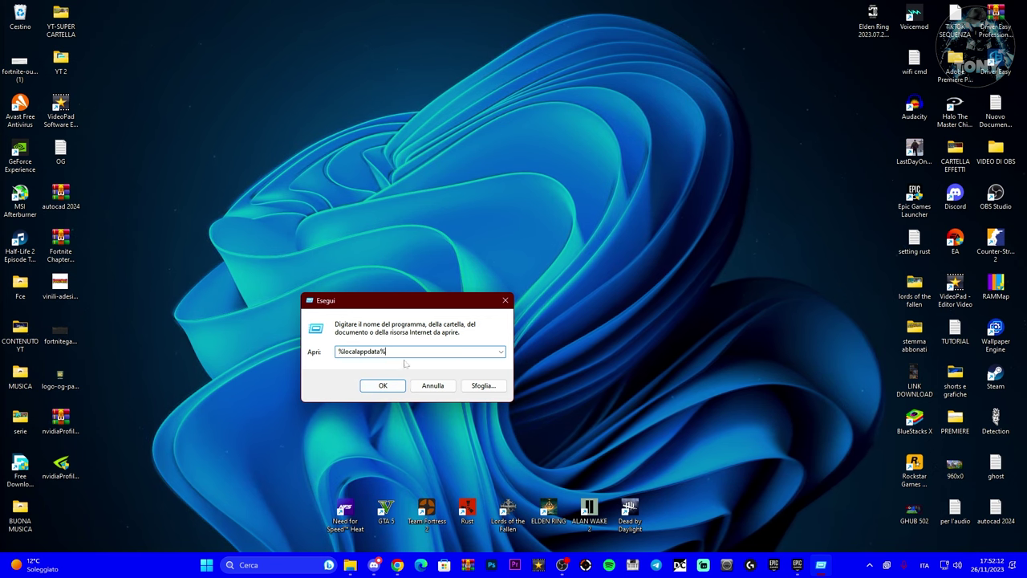
pyautogui.press('Return')
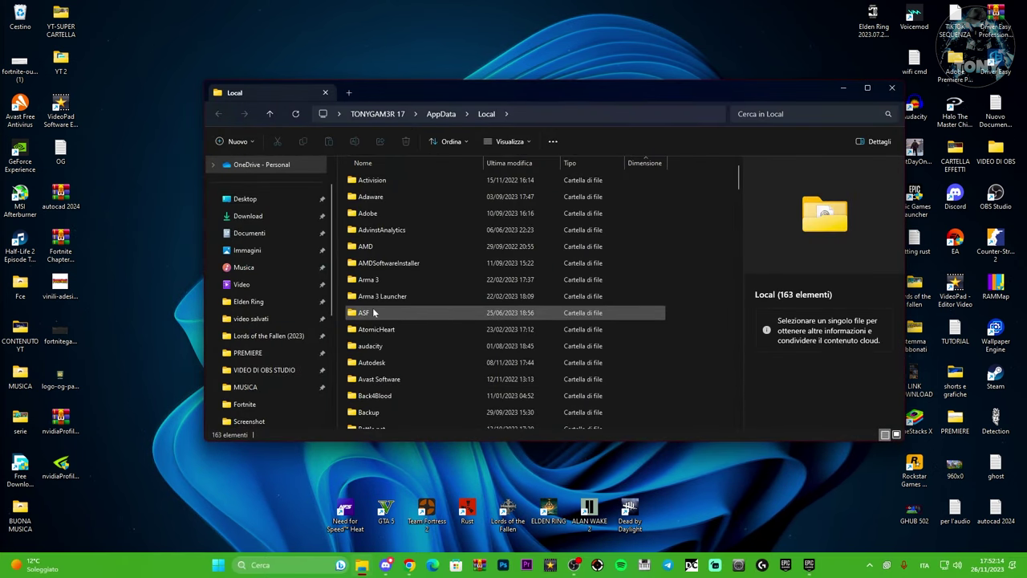
# Step: Go into FortniteGame > Saved > Config within the Local folder
pyautogui.scroll(-15, 386, 307)
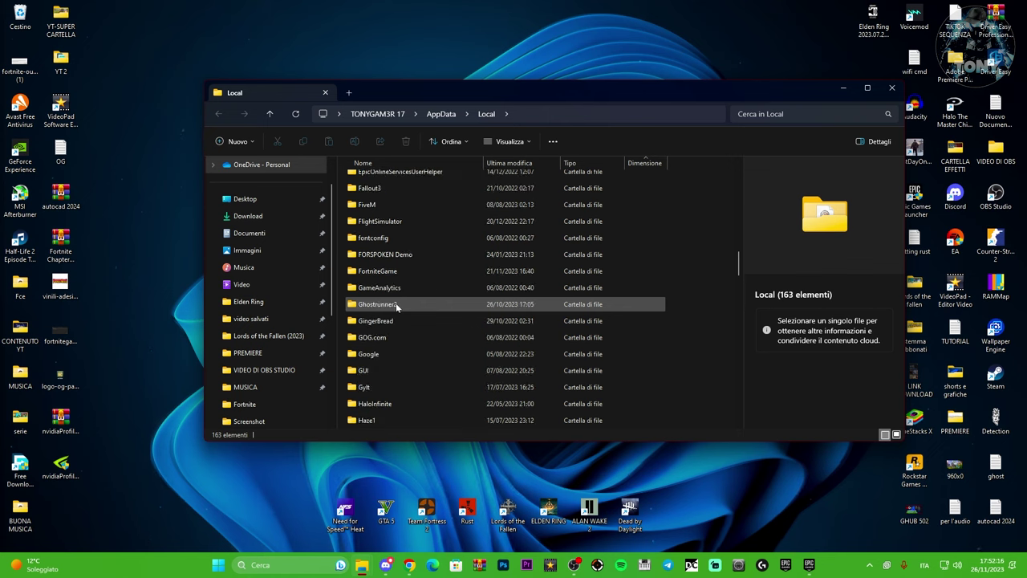
pyautogui.doubleClick(393, 270)
pyautogui.doubleClick(382, 181)
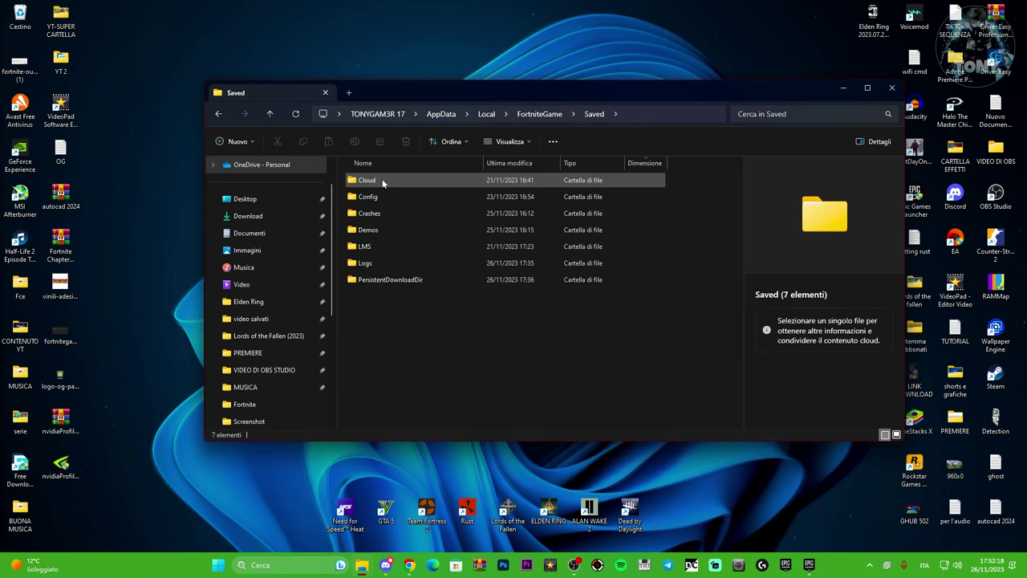
pyautogui.doubleClick(383, 196)
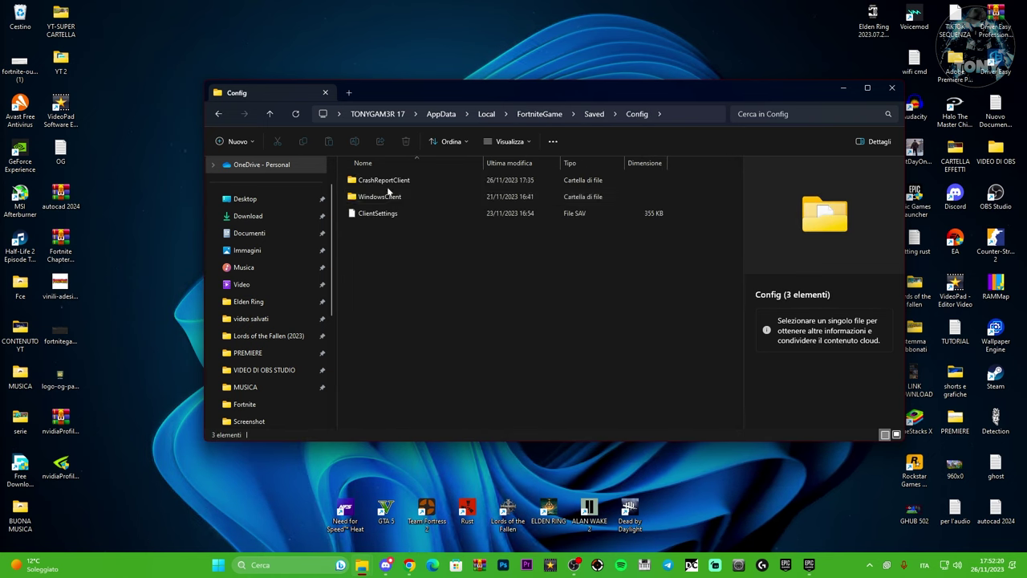
# Step: Delete all the UECC-Windows crash report folders inside the CrashReportClient folder
pyautogui.click(397, 182)
pyautogui.doubleClick(426, 183)
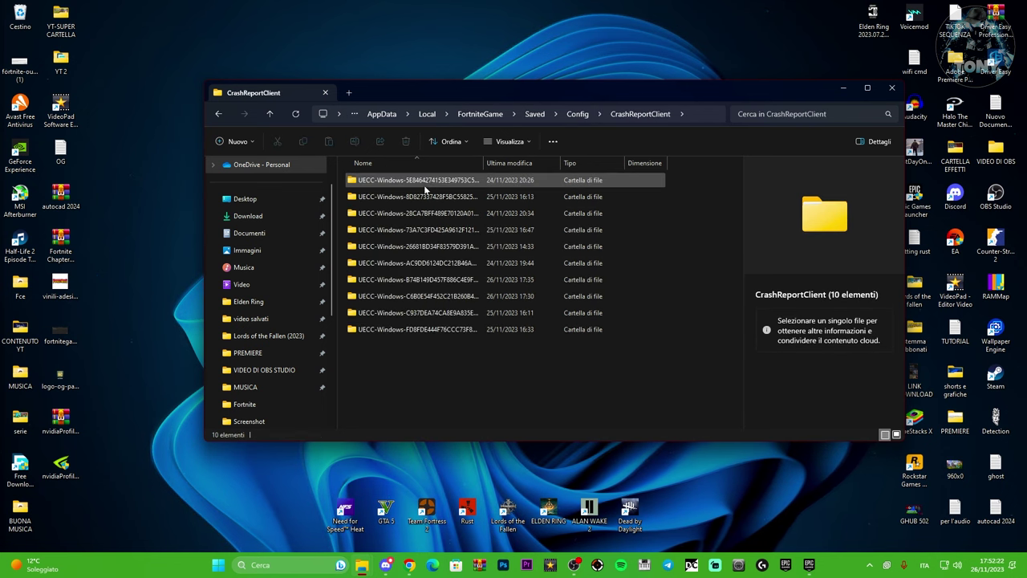
pyautogui.moveTo(422, 375); pyautogui.dragTo(379, 182)
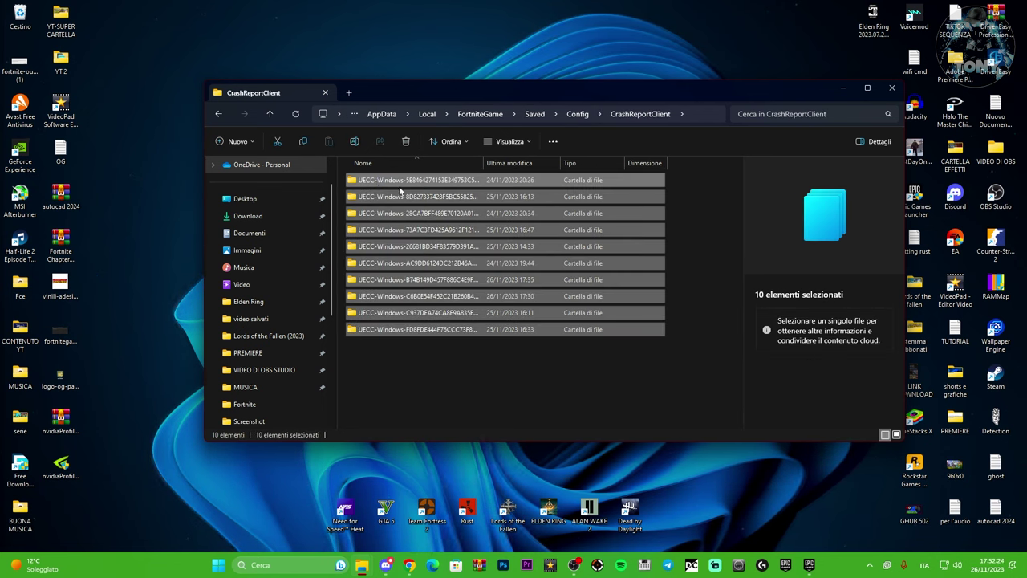
pyautogui.press('Delete')
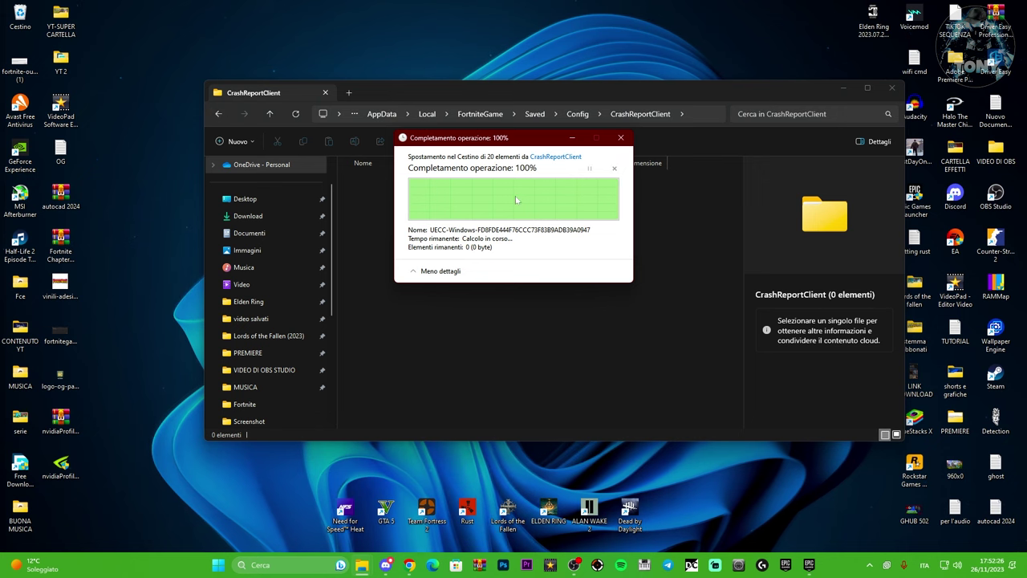
# Step: Return to the Config folder and delete the CrashReportClient folder
pyautogui.click(219, 113)
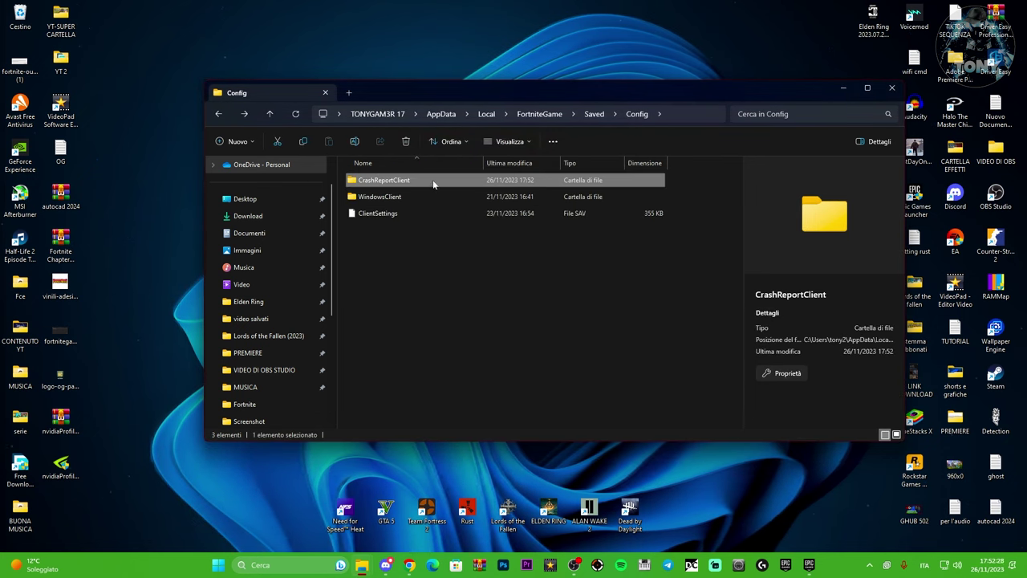
pyautogui.click(432, 184)
pyautogui.click(402, 261)
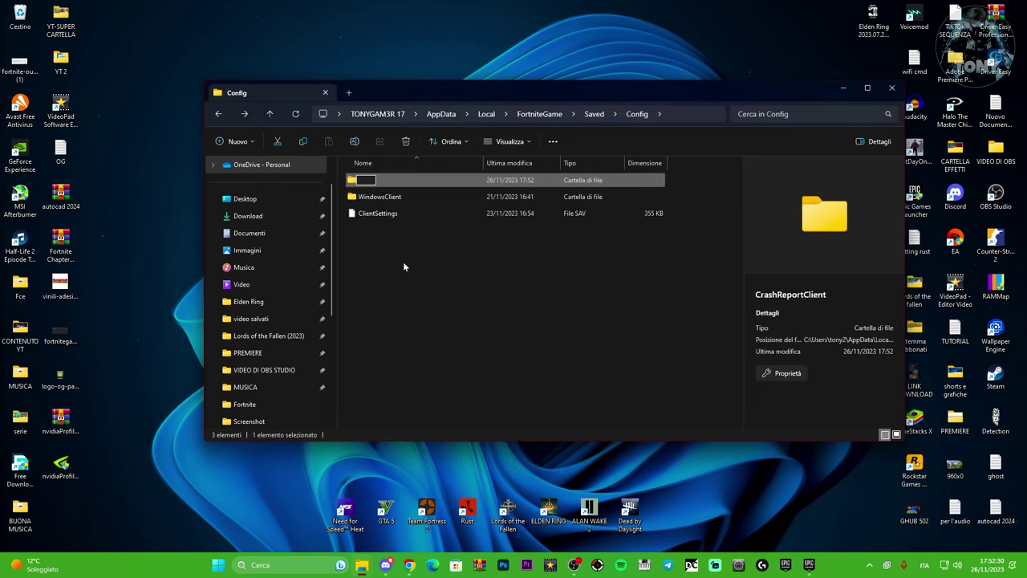
pyautogui.click(435, 186)
pyautogui.press('Delete')
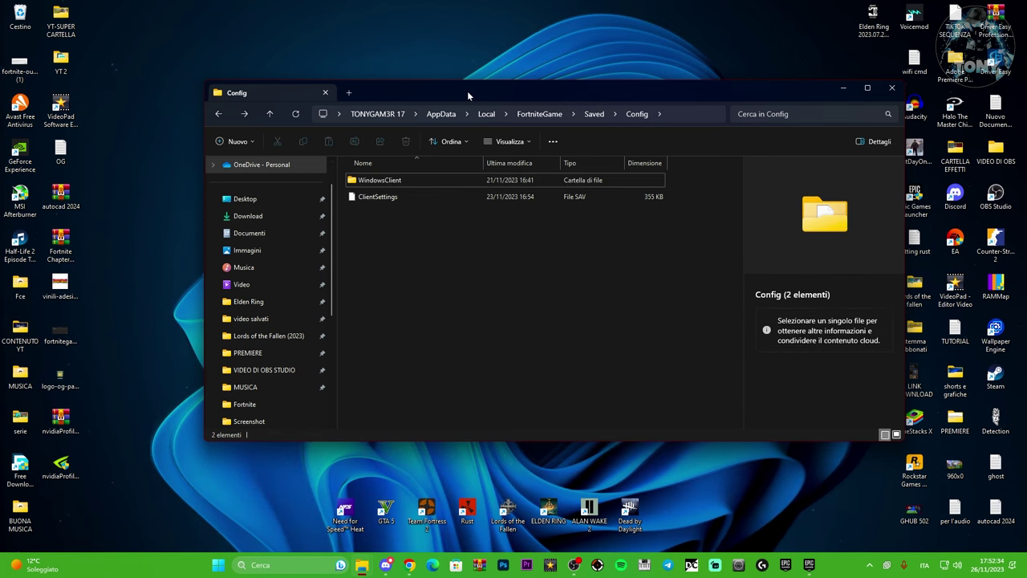
# Step: Delete the GameUserSettings file from the WindowsClient folder and close the file window
pyautogui.moveTo(469, 96); pyautogui.dragTo(454, 92)
pyautogui.doubleClick(397, 178)
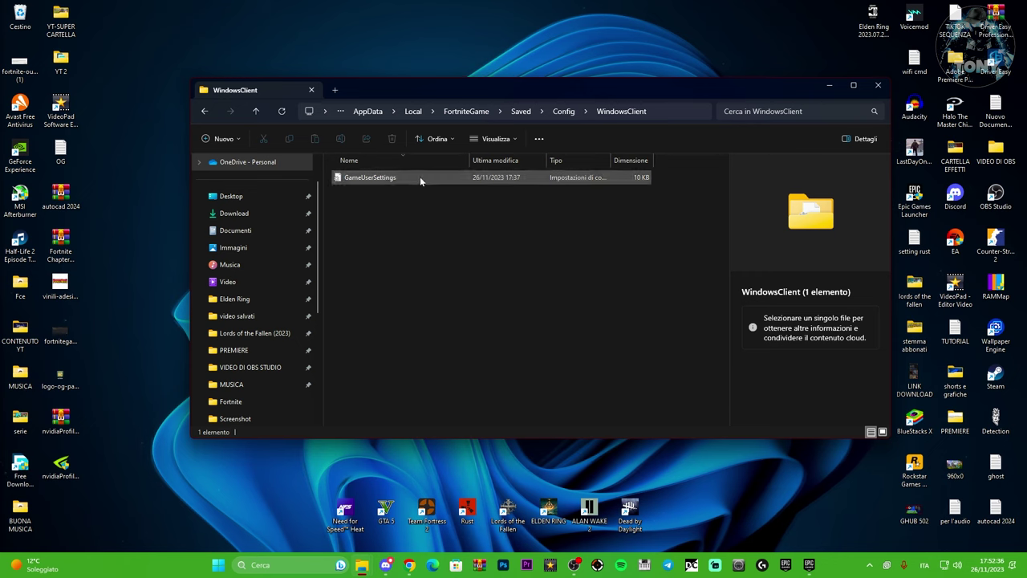
pyautogui.click(419, 177)
pyautogui.press('Delete')
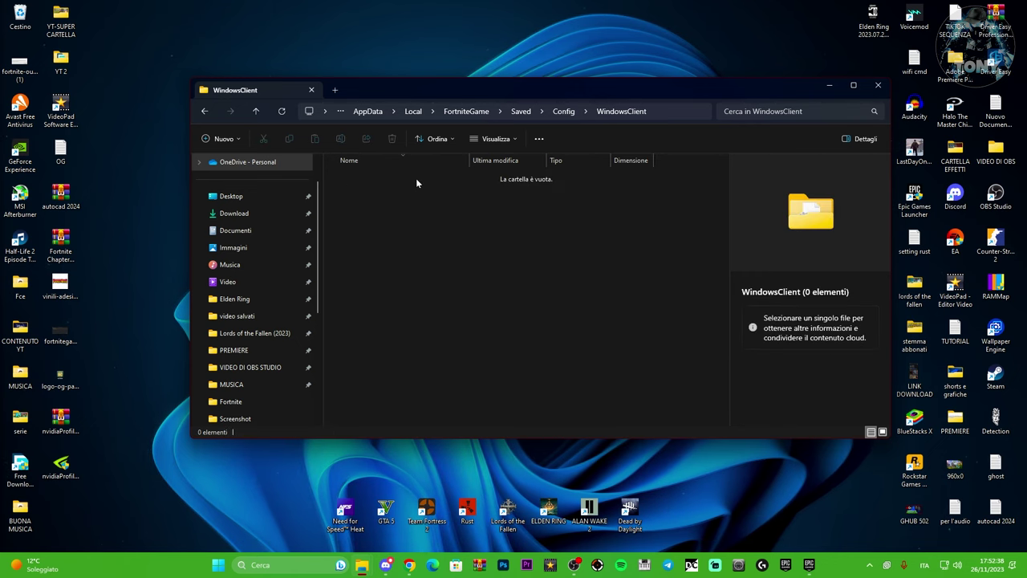
pyautogui.click(877, 85)
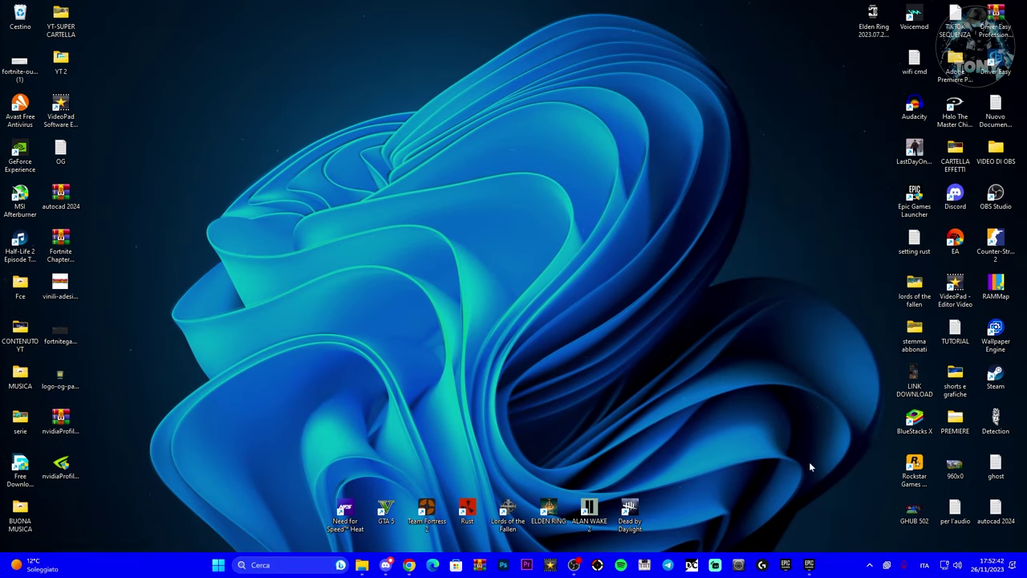
# Step: Switch to the Epic Games Launcher, verify Fortnite's files from its library management options, and minimize the launcher
pyautogui.click(810, 566)
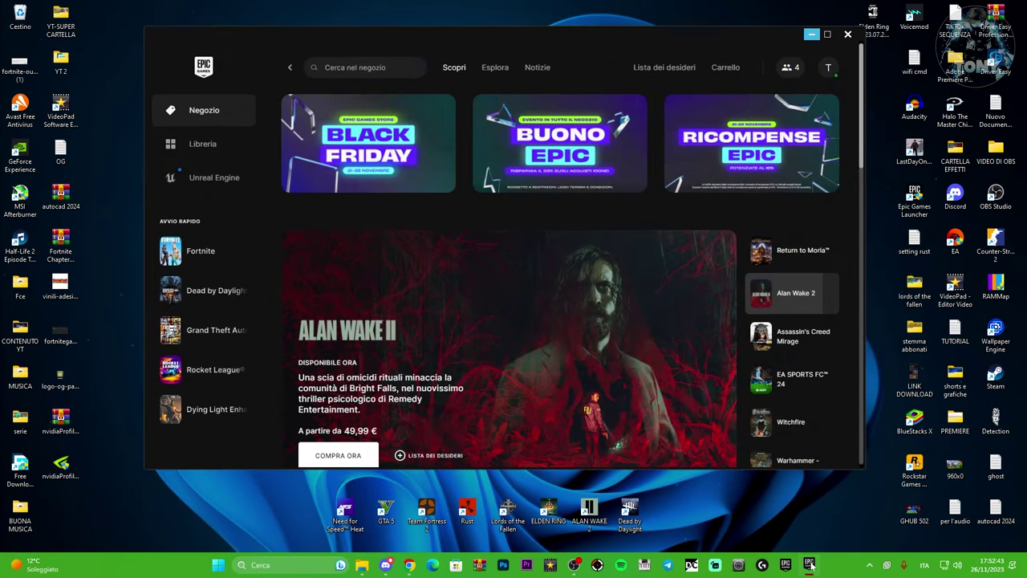
pyautogui.click(221, 146)
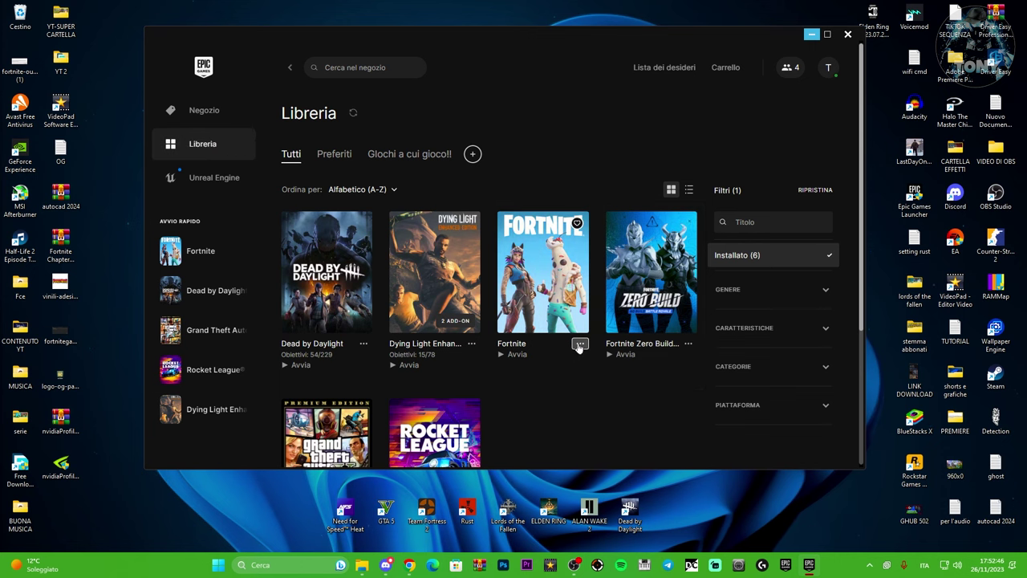
pyautogui.click(579, 342)
pyautogui.click(433, 240)
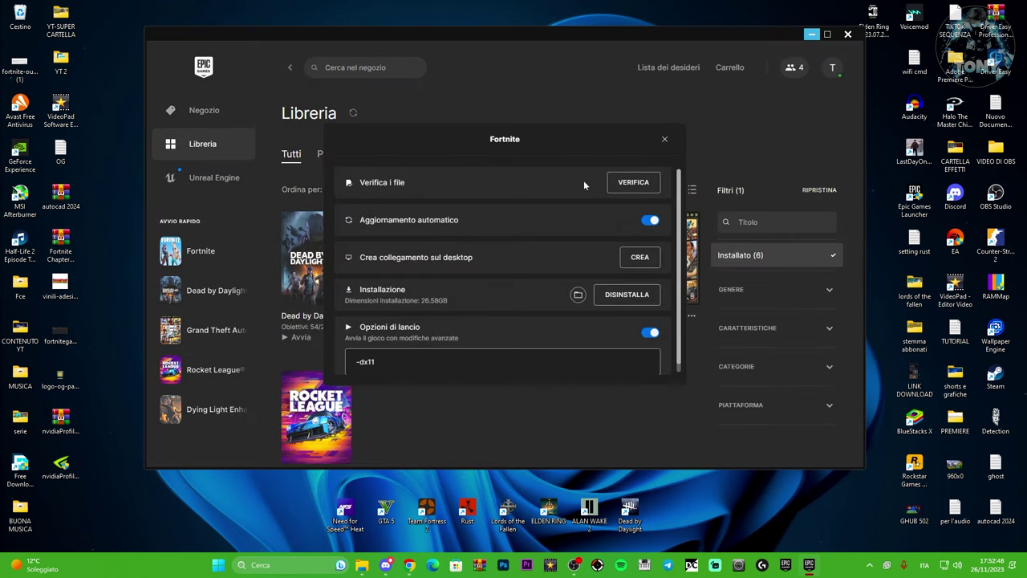
pyautogui.click(620, 189)
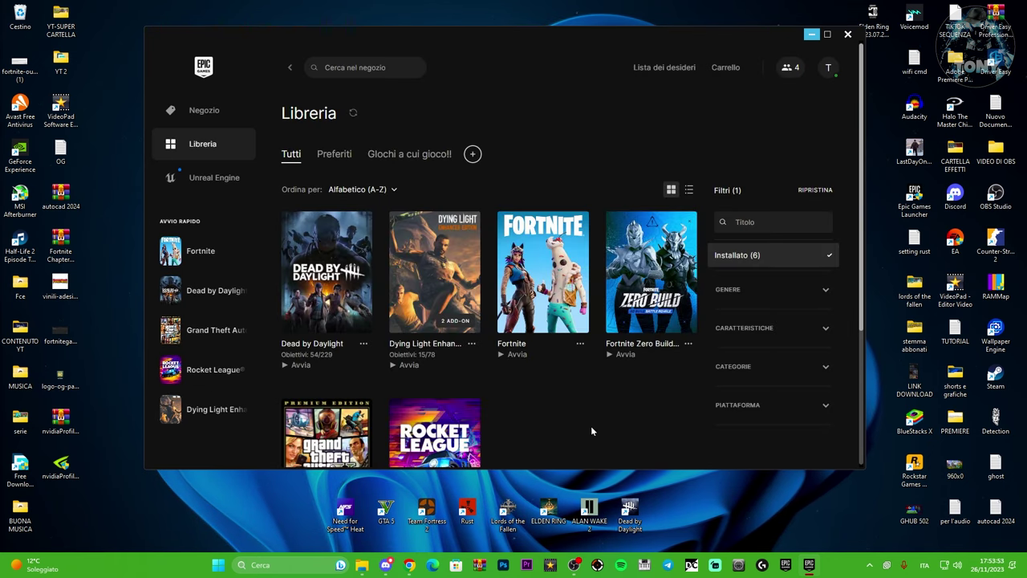
pyautogui.click(810, 35)
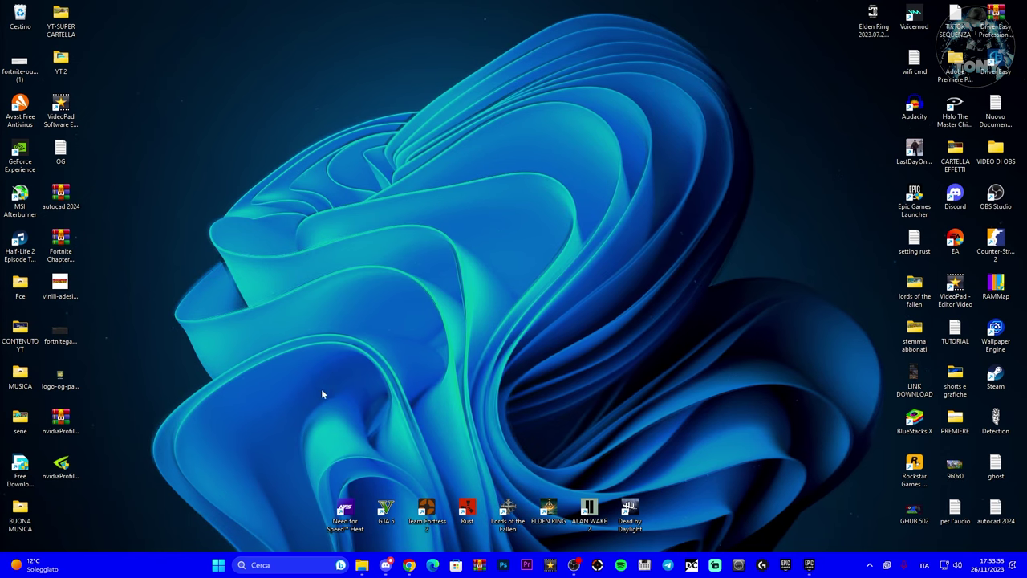
# Step: Run %localappdata% again and inspect the FortniteGame > Saved > Config > WindowsClient folder
pyautogui.press('super+r')
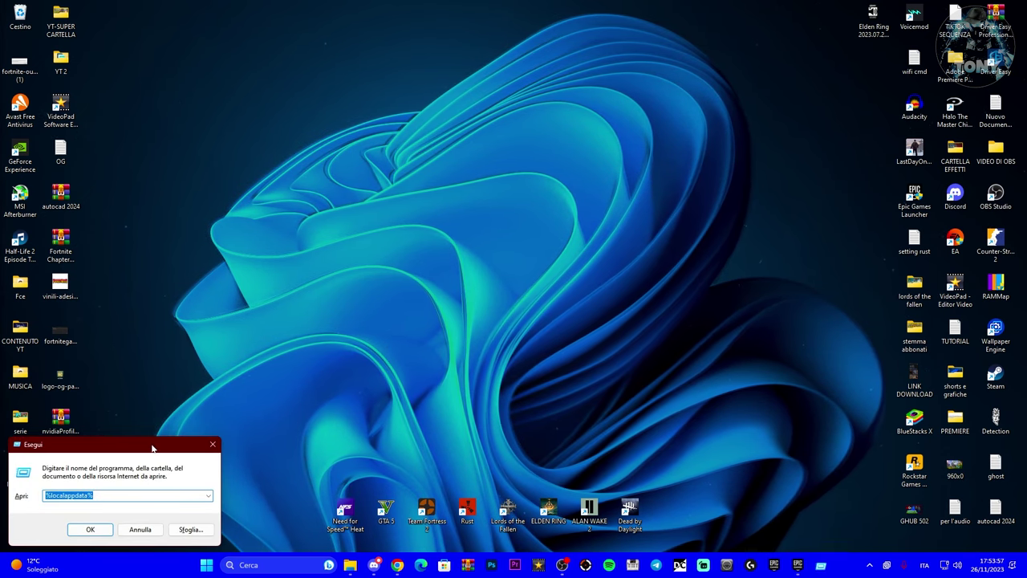
pyautogui.write('%localappdata%')
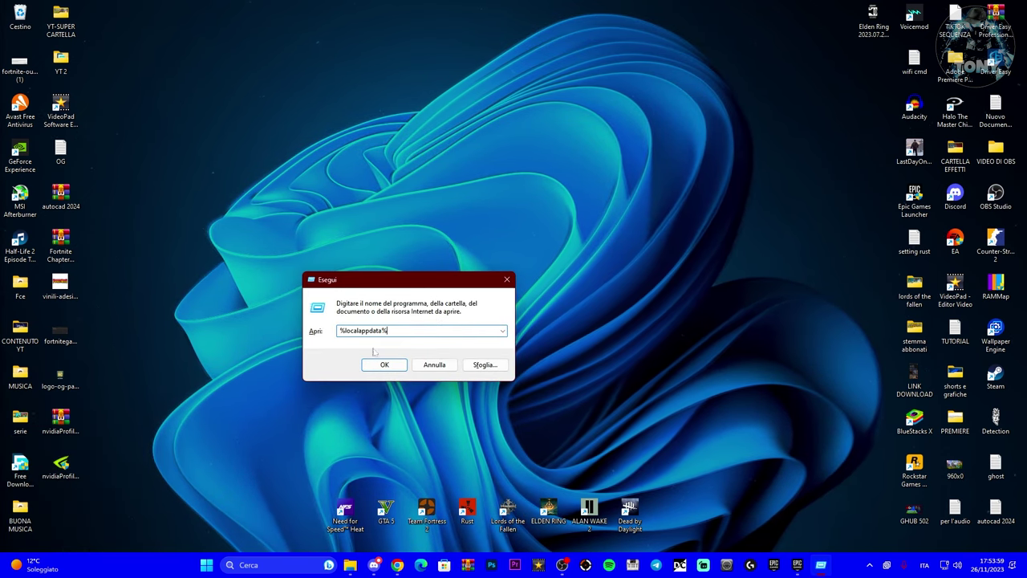
pyautogui.click(385, 362)
pyautogui.scroll(-10, 425, 240)
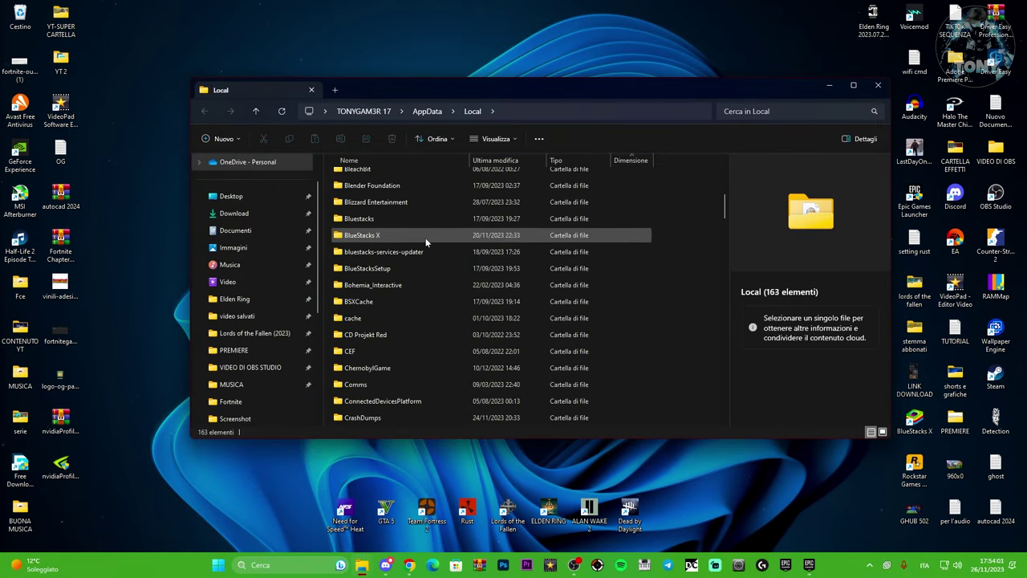
pyautogui.scroll(-2, 419, 271)
pyautogui.doubleClick(409, 272)
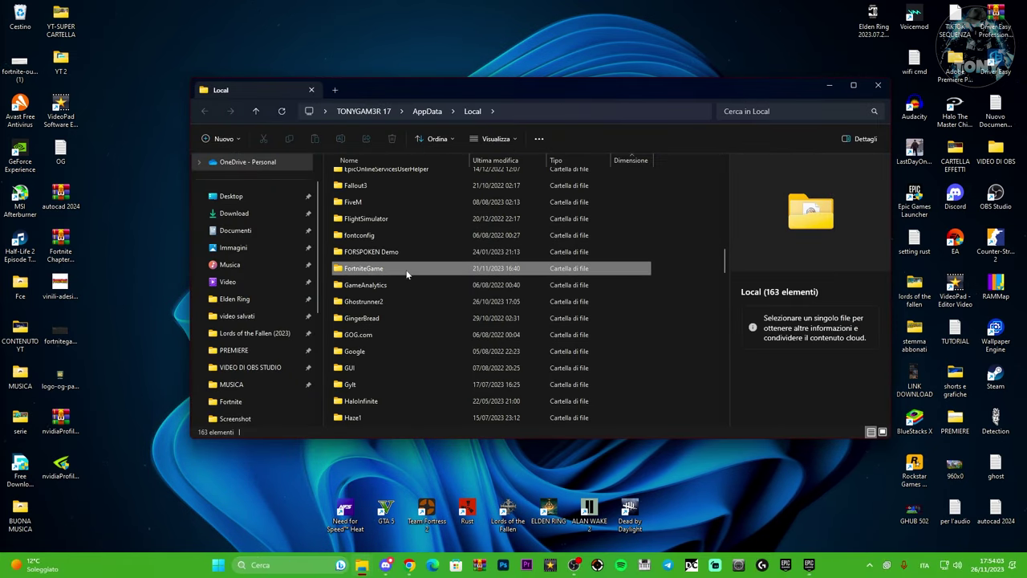
pyautogui.doubleClick(375, 180)
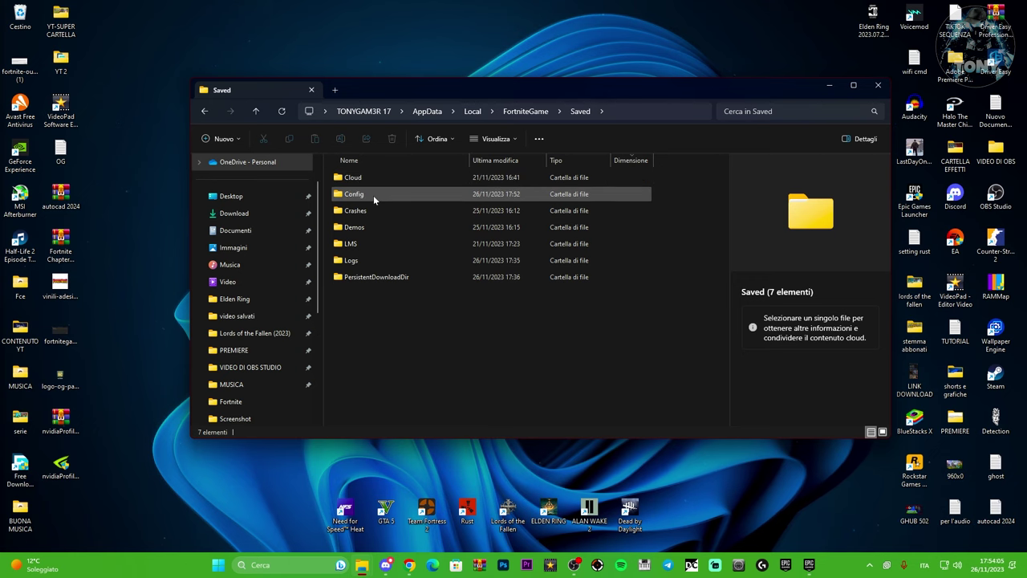
pyautogui.doubleClick(373, 195)
pyautogui.doubleClick(374, 177)
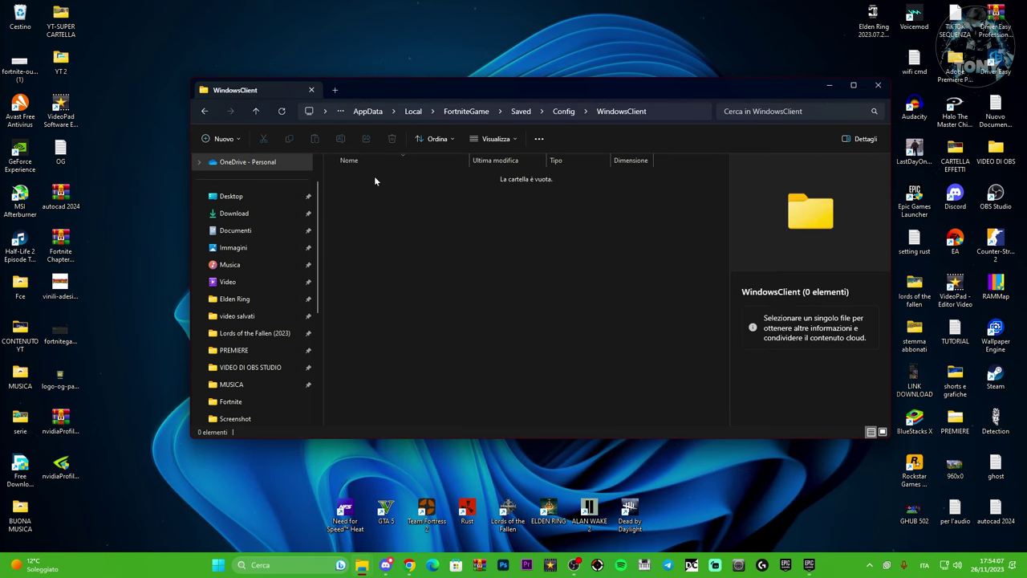
pyautogui.moveTo(393, 90); pyautogui.dragTo(374, 86)
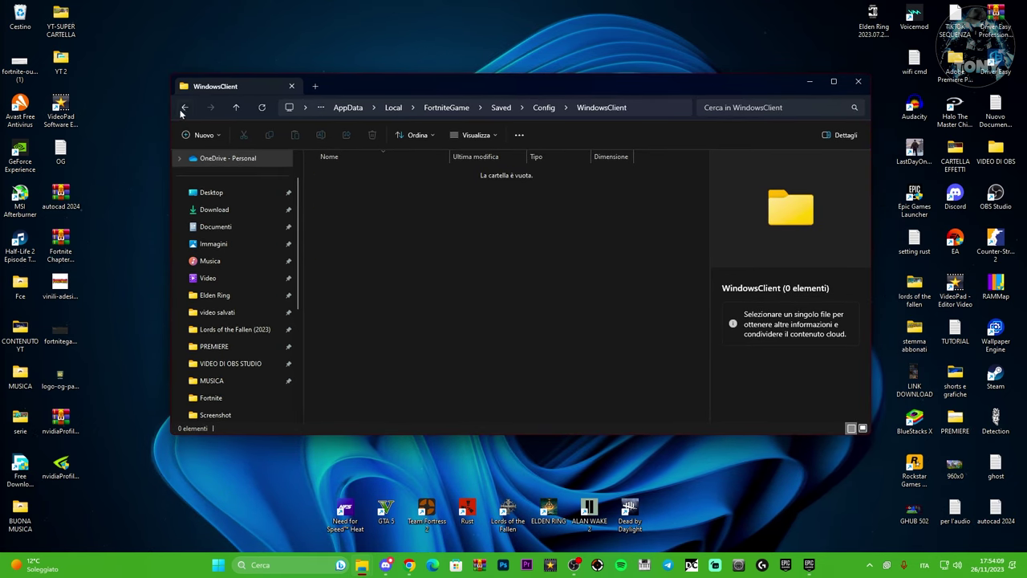
pyautogui.click(184, 107)
pyautogui.click(211, 109)
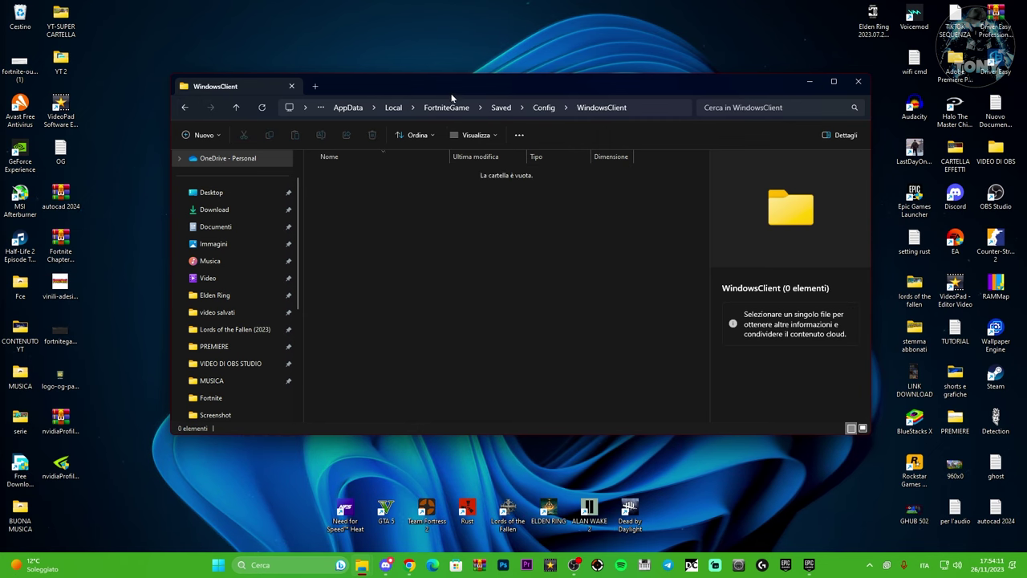
pyautogui.moveTo(451, 86); pyautogui.dragTo(440, 73)
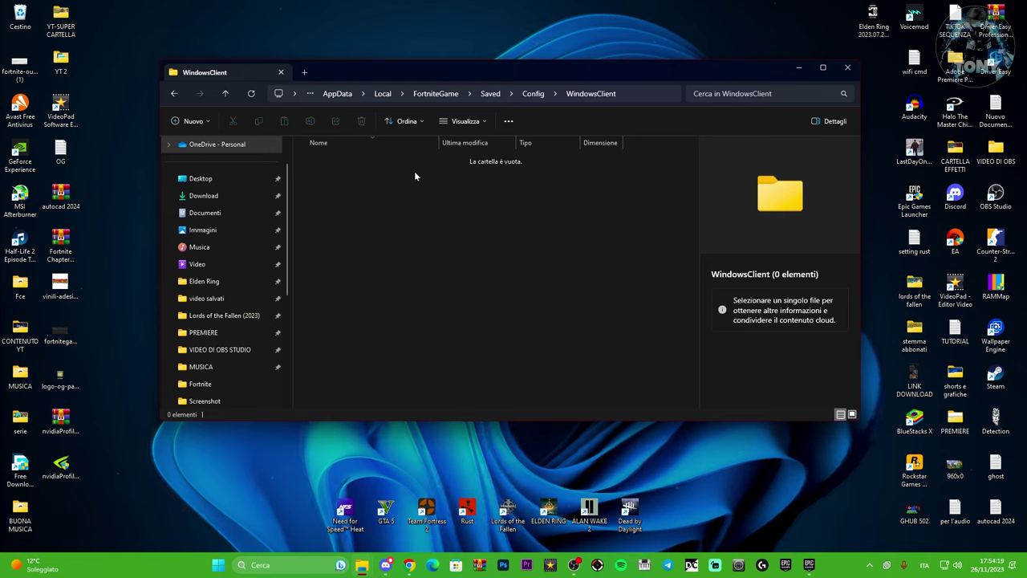
pyautogui.moveTo(472, 81); pyautogui.dragTo(462, 80)
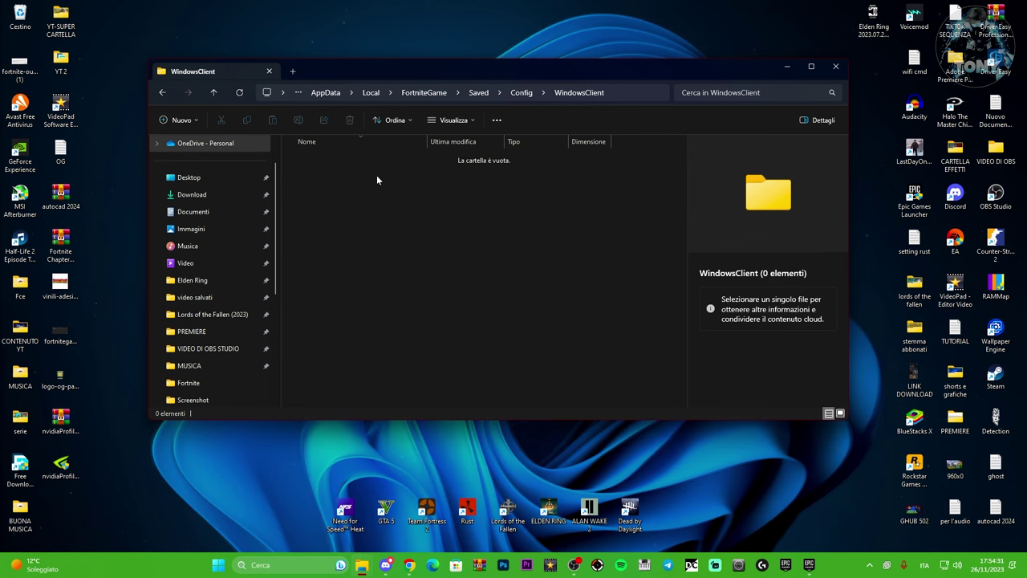
# Step: Switch to the Epic Games Launcher, launch Fortnite, and accept automatically applying the best settings for the system
pyautogui.click(809, 565)
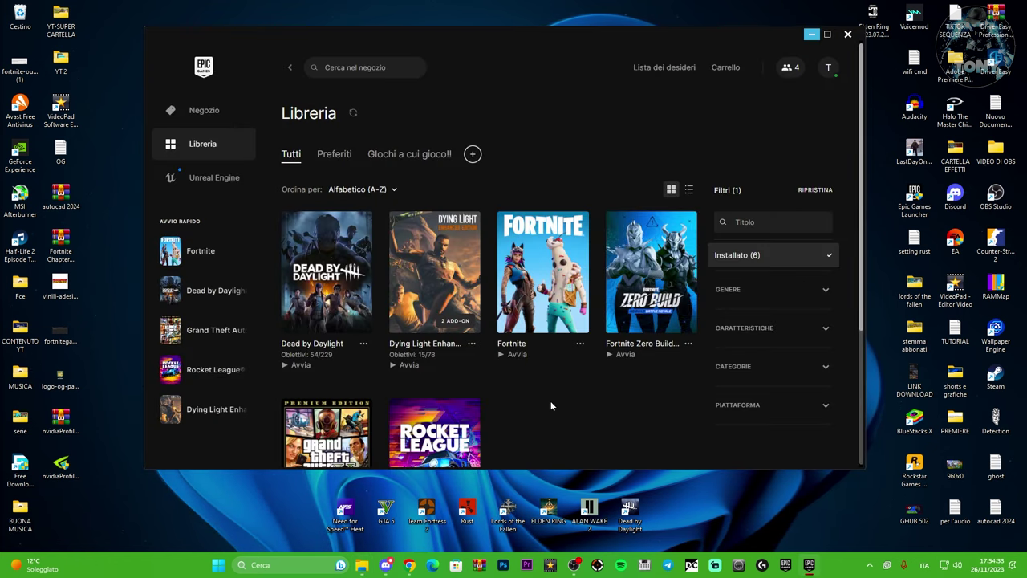
pyautogui.click(500, 355)
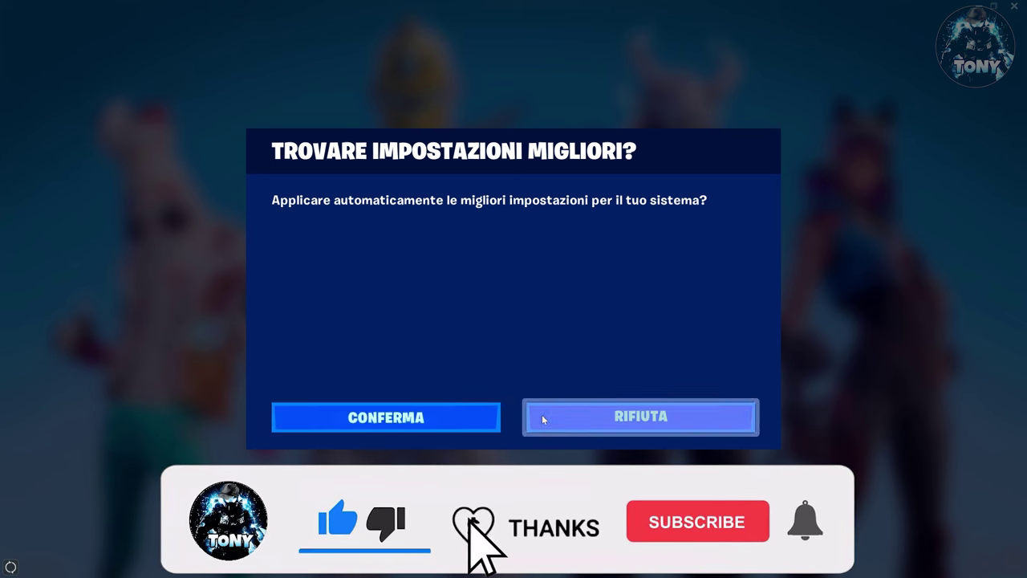
pyautogui.click(415, 418)
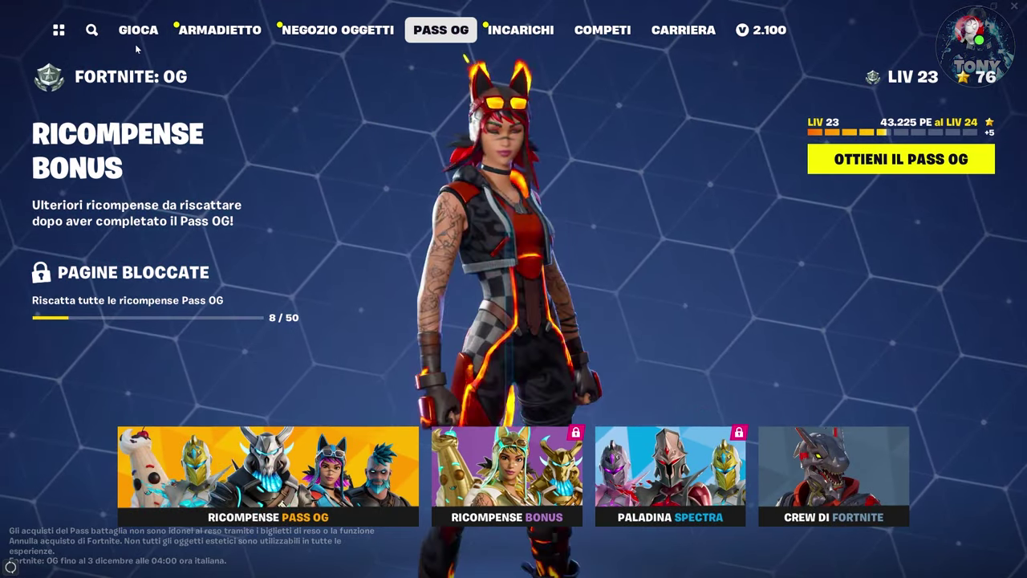
# Step: Go to Fortnite's play lobby, open the game settings, and review the video options
pyautogui.click(136, 36)
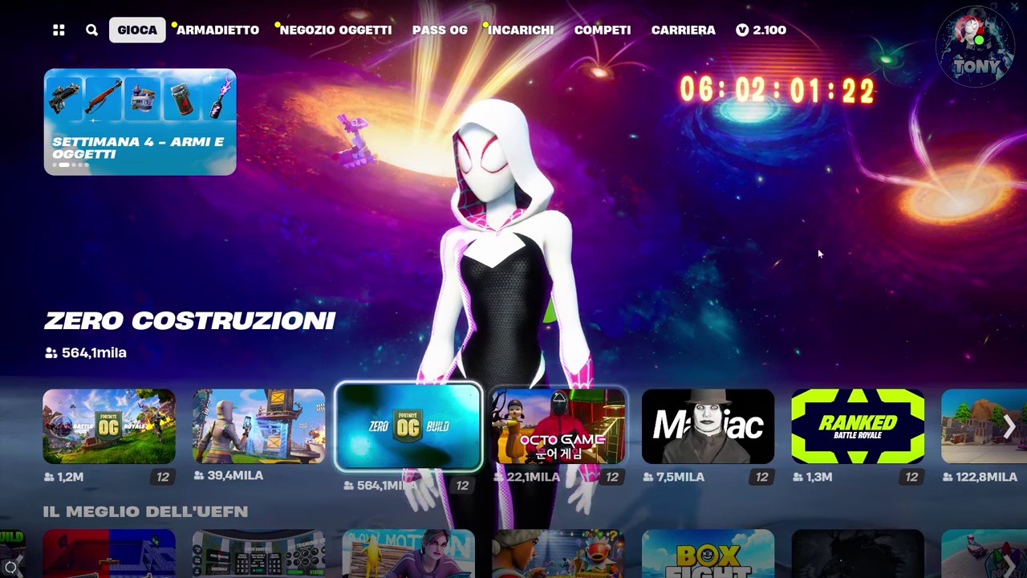
pyautogui.click(953, 48)
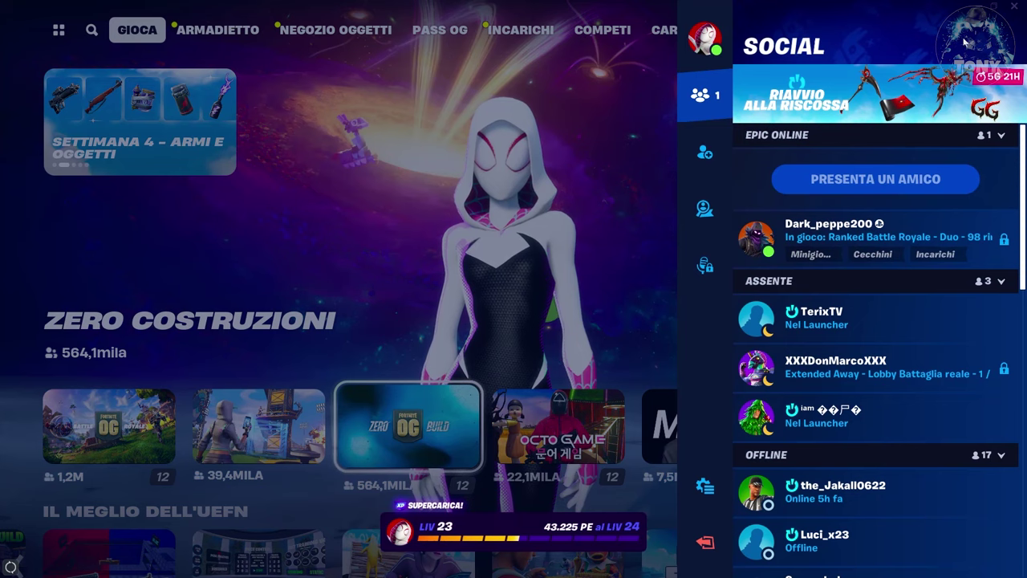
pyautogui.click(704, 484)
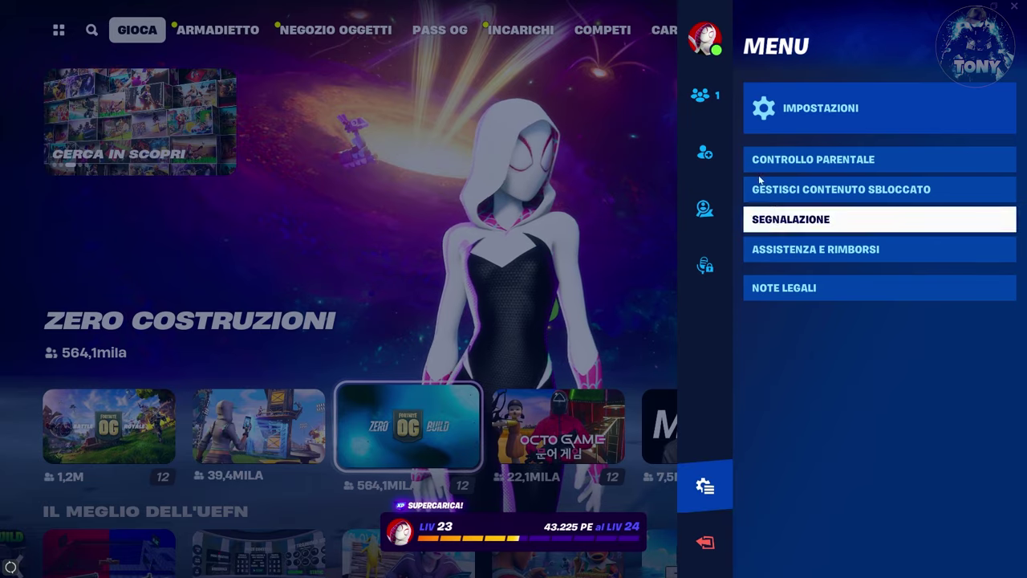
pyautogui.click(827, 112)
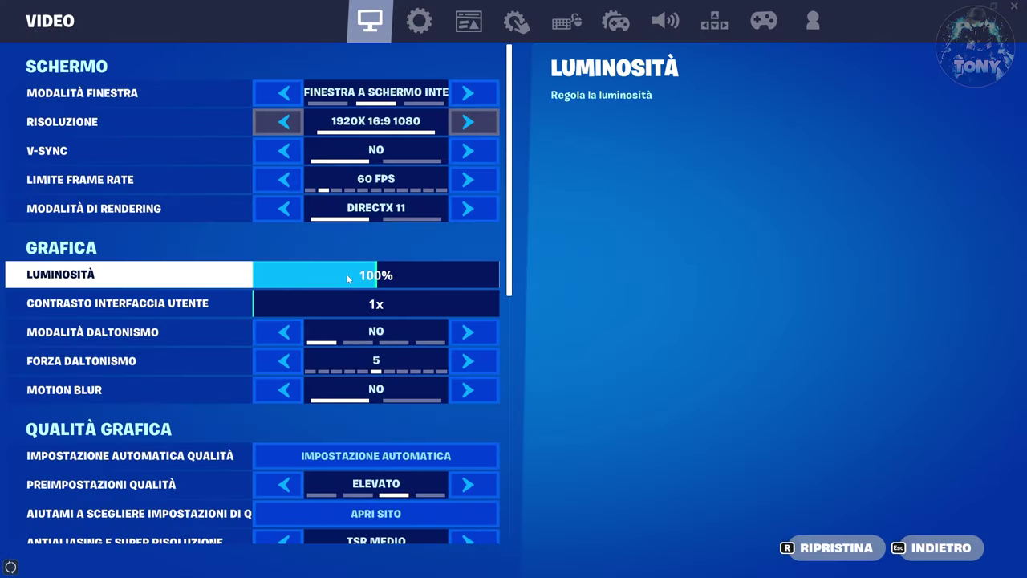
pyautogui.scroll(-3, 389, 261)
pyautogui.scroll(3, 385, 273)
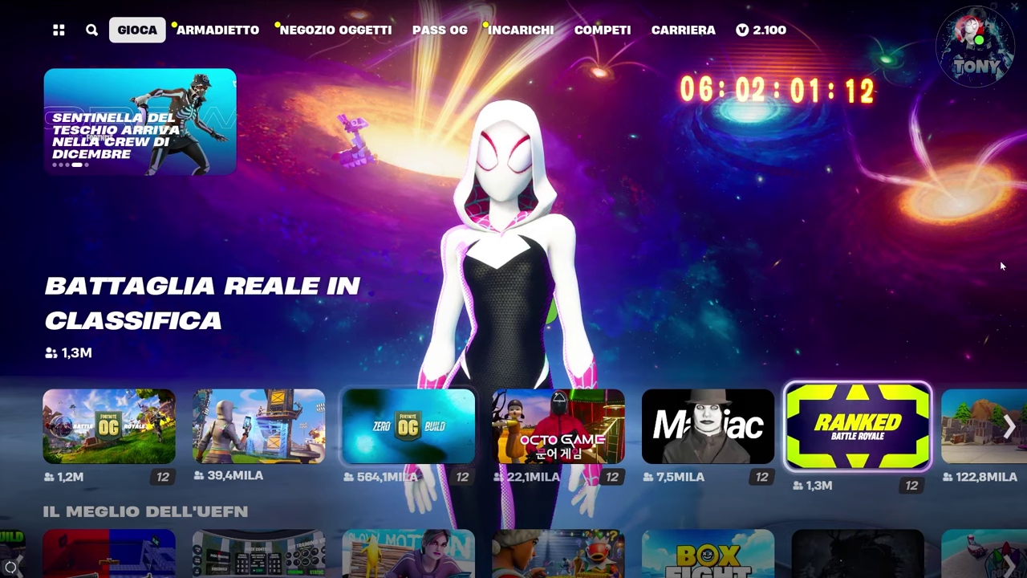
# Step: Quit Fortnite and confirm the exit to return to the desktop
pyautogui.click(974, 40)
pyautogui.click(705, 542)
pyautogui.click(774, 548)
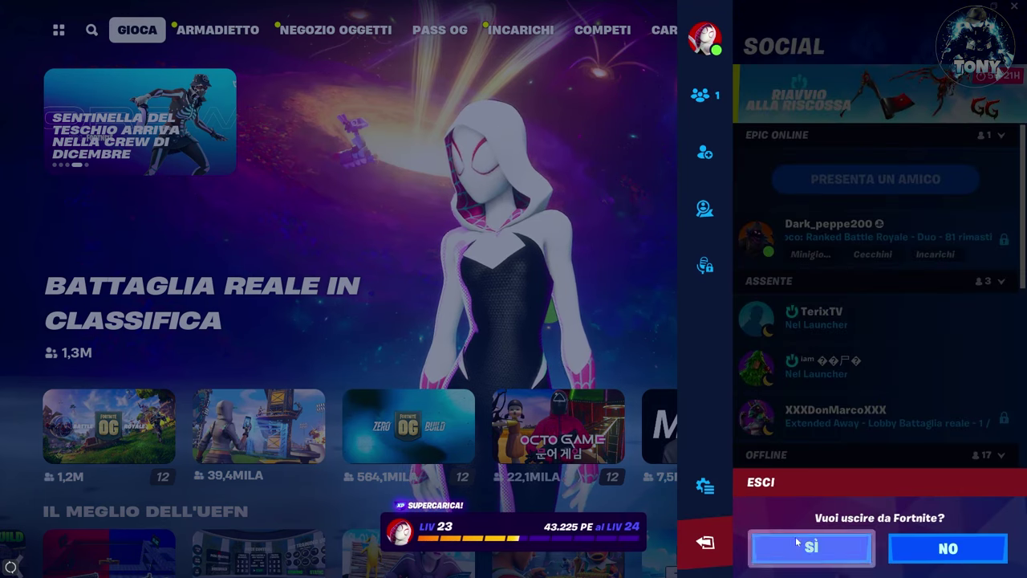
pyautogui.click(779, 545)
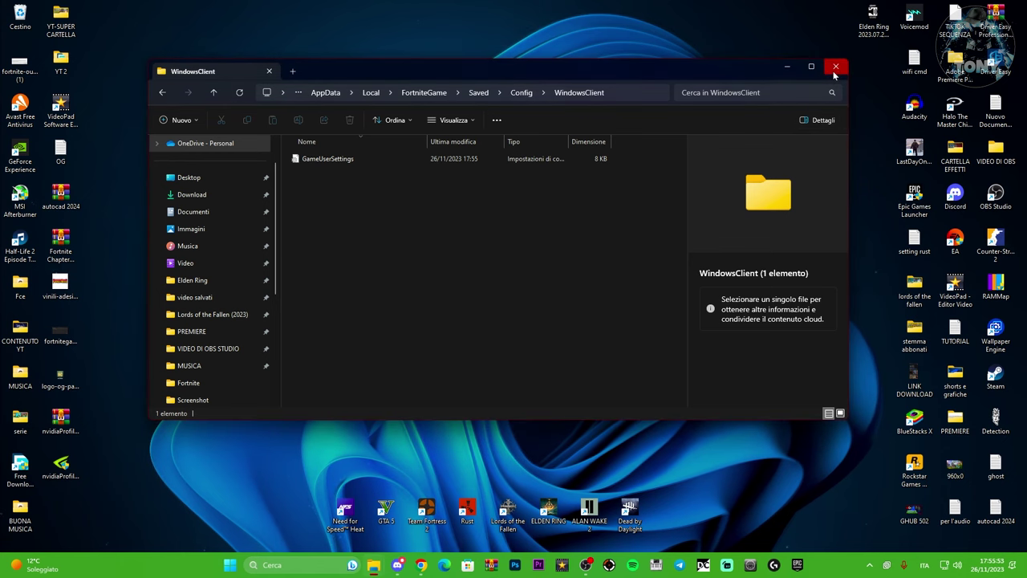
pyautogui.moveTo(521, 75); pyautogui.dragTo(504, 72)
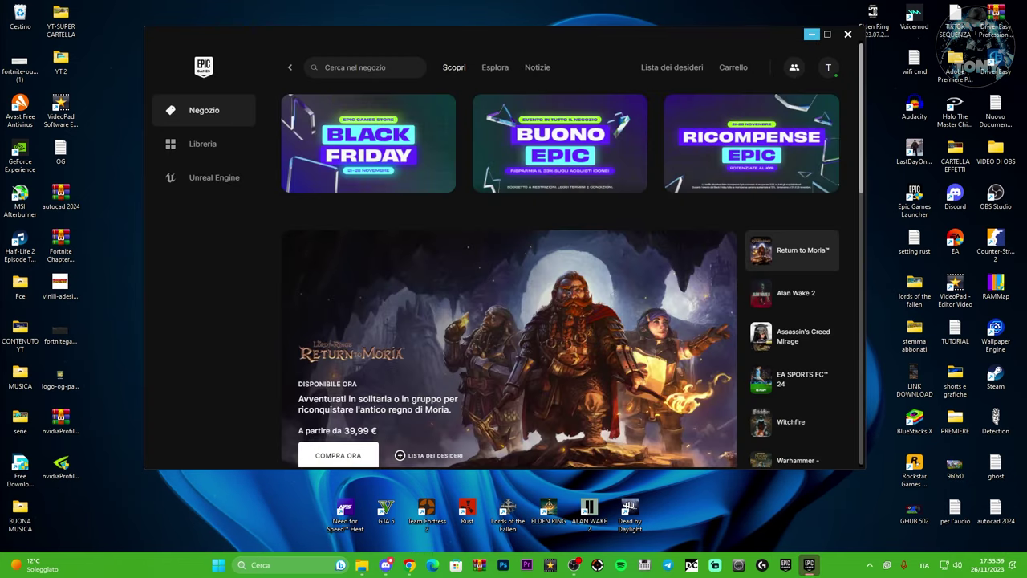
# Step: Run %localappdata% and open the FortniteGame > Saved > Config folder
pyautogui.press('super+r')
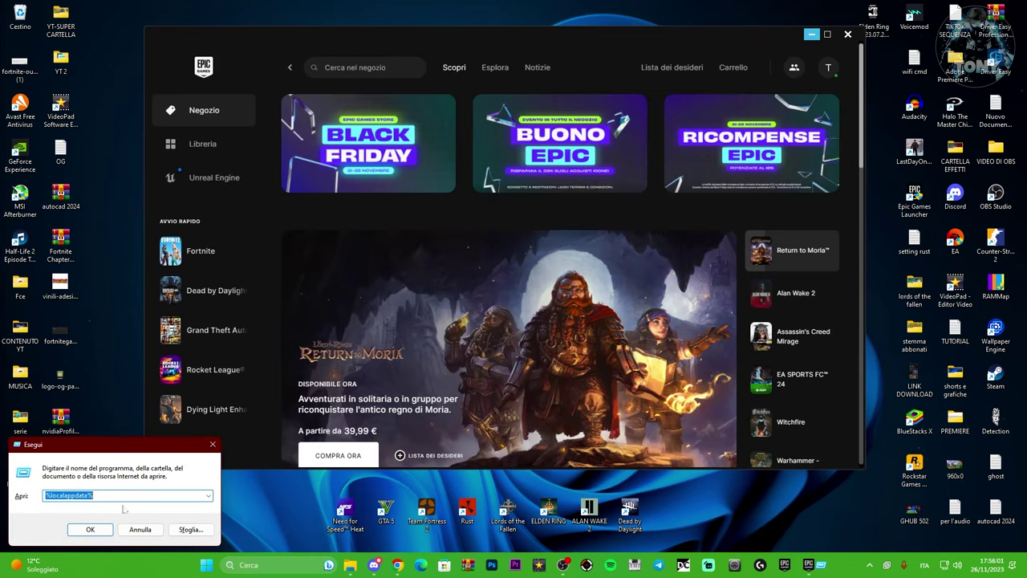
pyautogui.moveTo(192, 438); pyautogui.dragTo(362, 274)
pyautogui.click(312, 359)
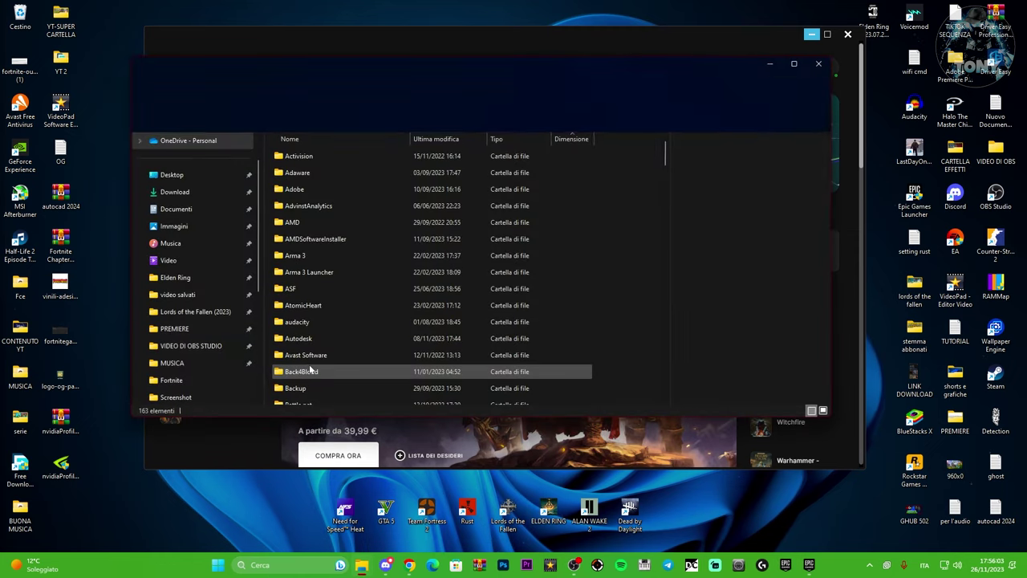
pyautogui.scroll(-15, 348, 317)
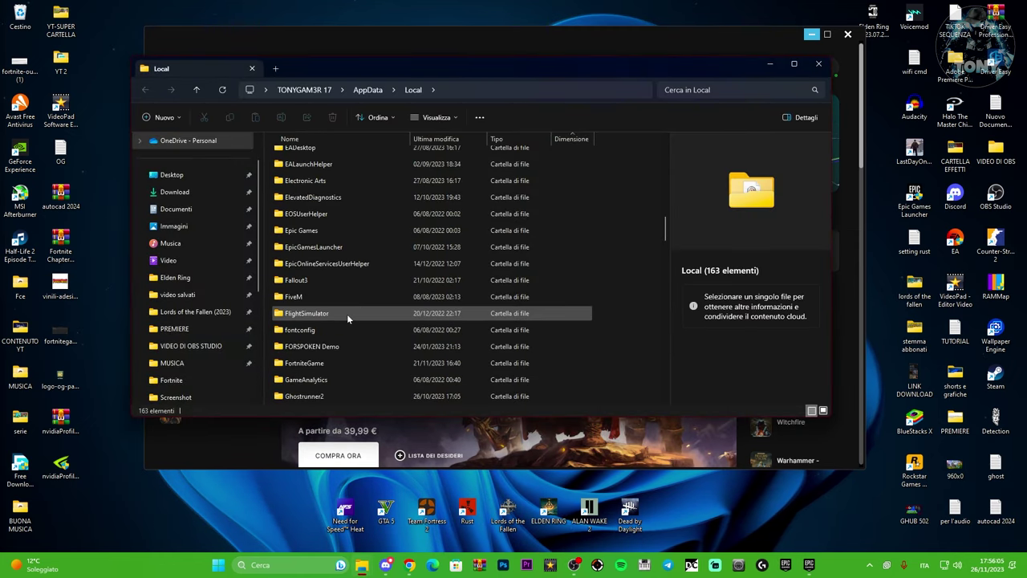
pyautogui.doubleClick(332, 247)
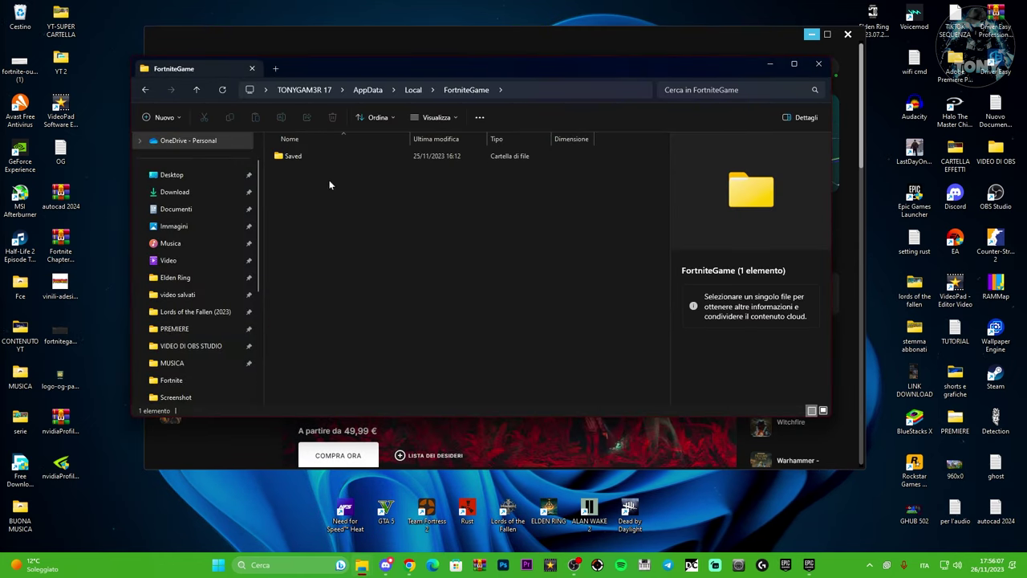
pyautogui.doubleClick(328, 160)
pyautogui.doubleClick(321, 173)
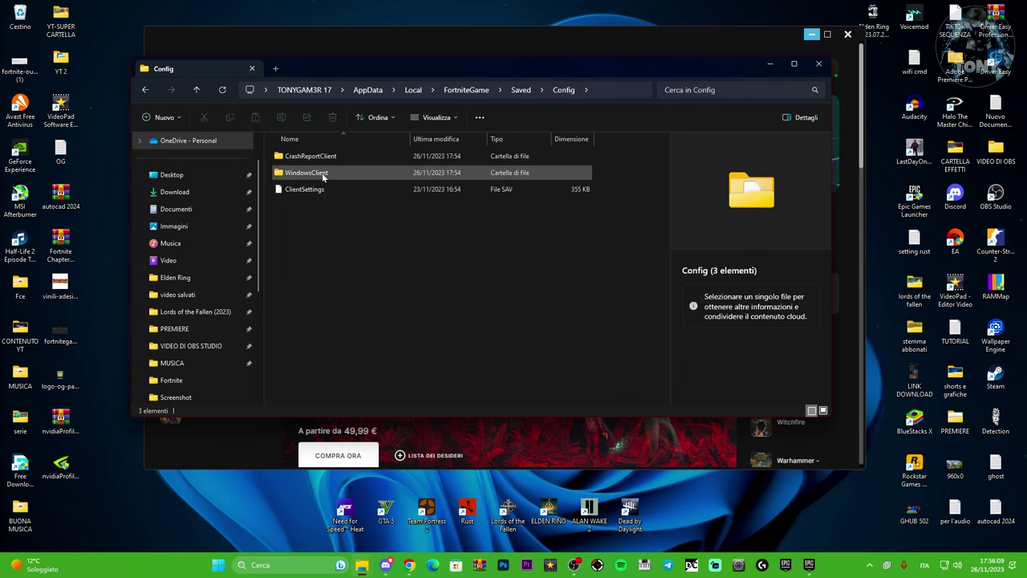
# Step: Inspect the contents of the CrashReportClient folder and return to the Config folder
pyautogui.click(326, 157)
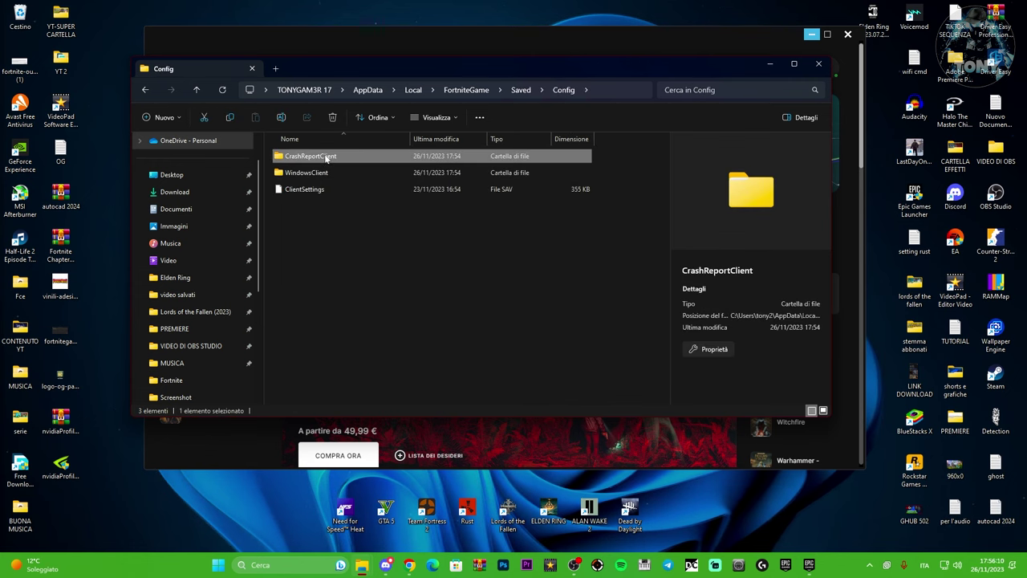
pyautogui.doubleClick(368, 160)
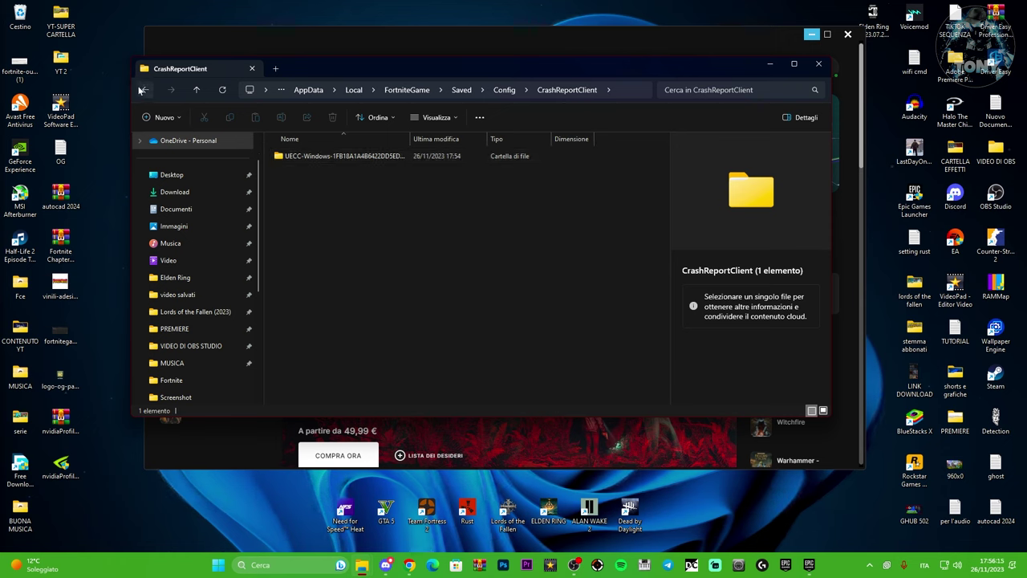
pyautogui.click(145, 89)
# Step: Open the GameUserSettings file from the WindowsClient folder and locate its resolution entries
pyautogui.doubleClick(334, 175)
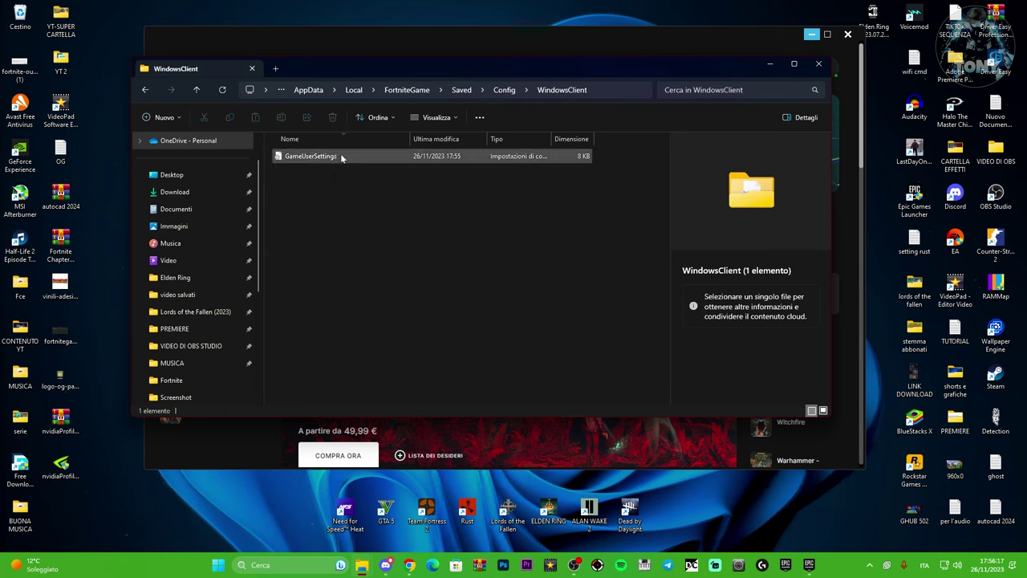
pyautogui.doubleClick(340, 155)
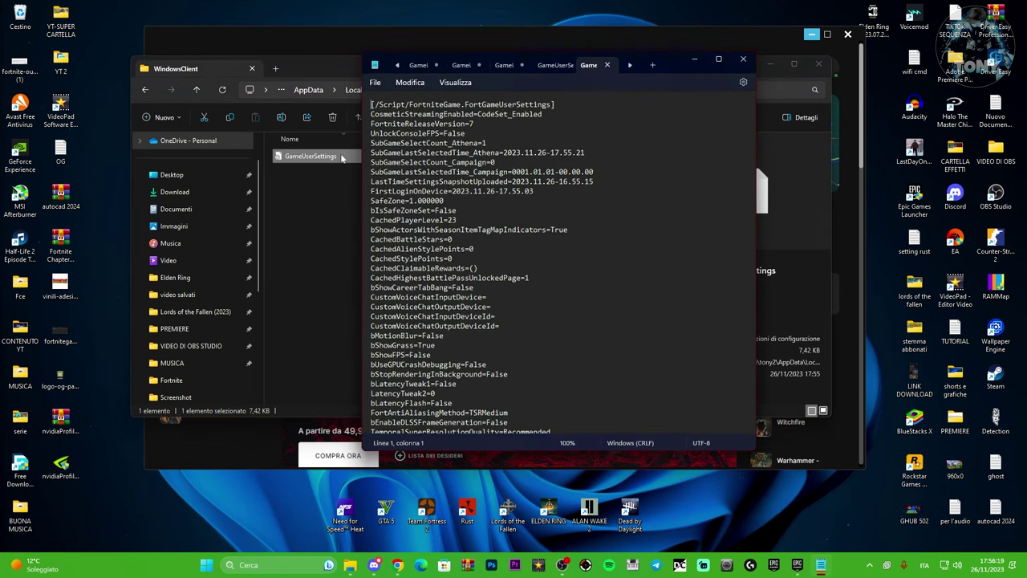
pyautogui.scroll(-20, 561, 264)
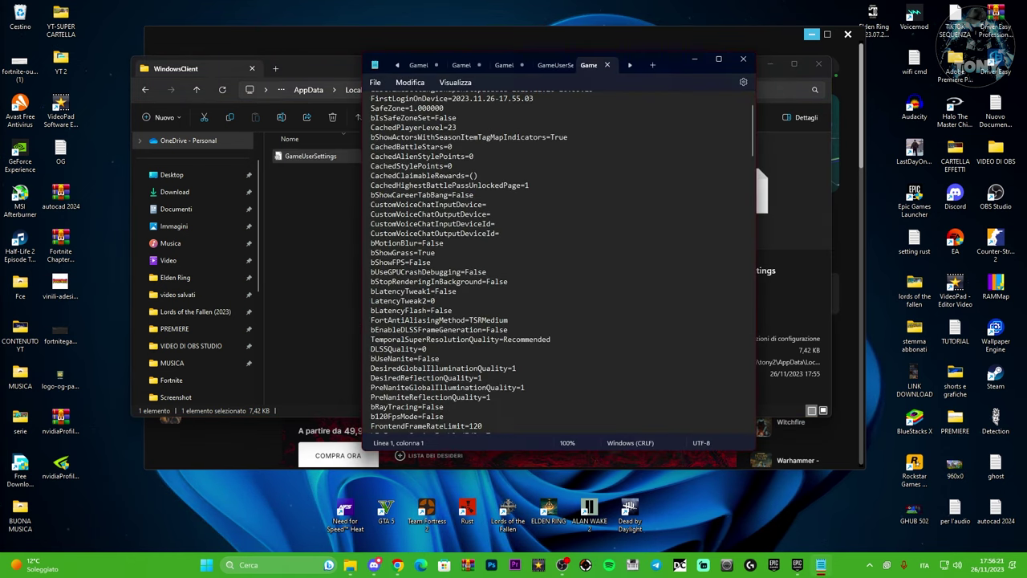
pyautogui.scroll(-15, 562, 265)
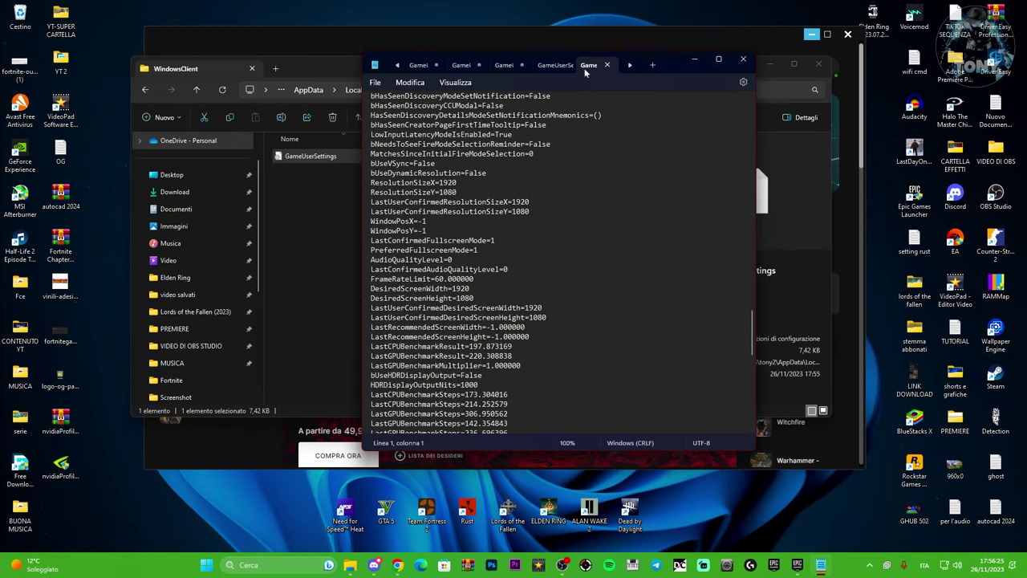
pyautogui.moveTo(663, 65); pyautogui.dragTo(533, 83)
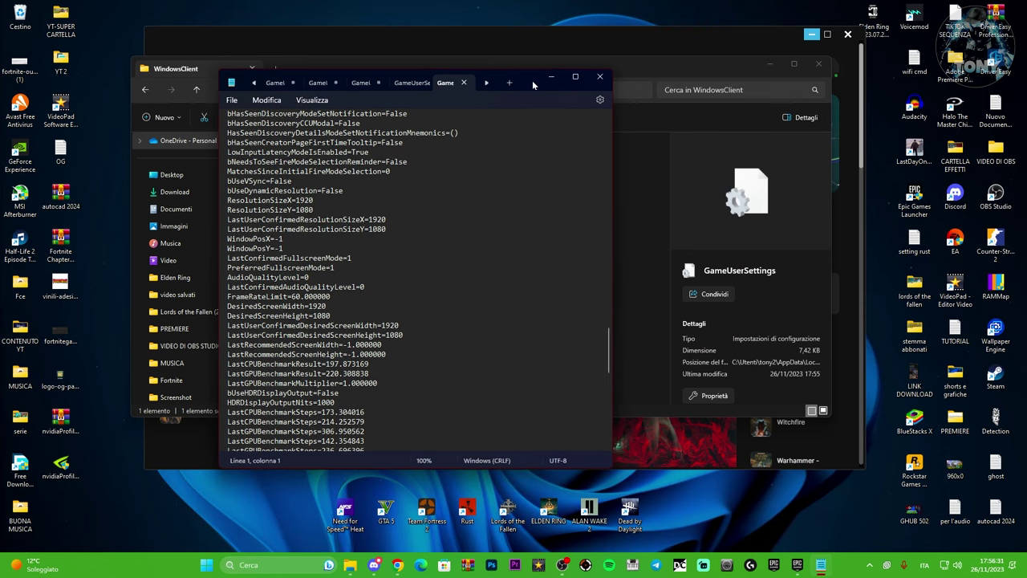
pyautogui.moveTo(531, 84); pyautogui.dragTo(519, 85)
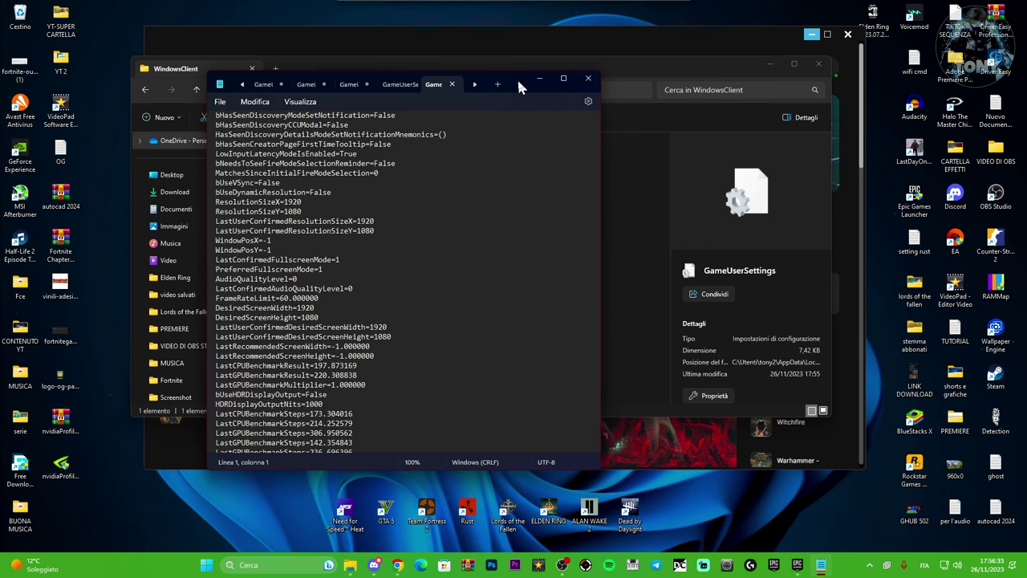
# Step: Open the NVIDIA Control Panel at the desktop size and position page and place its window beside the settings file
pyautogui.click(869, 565)
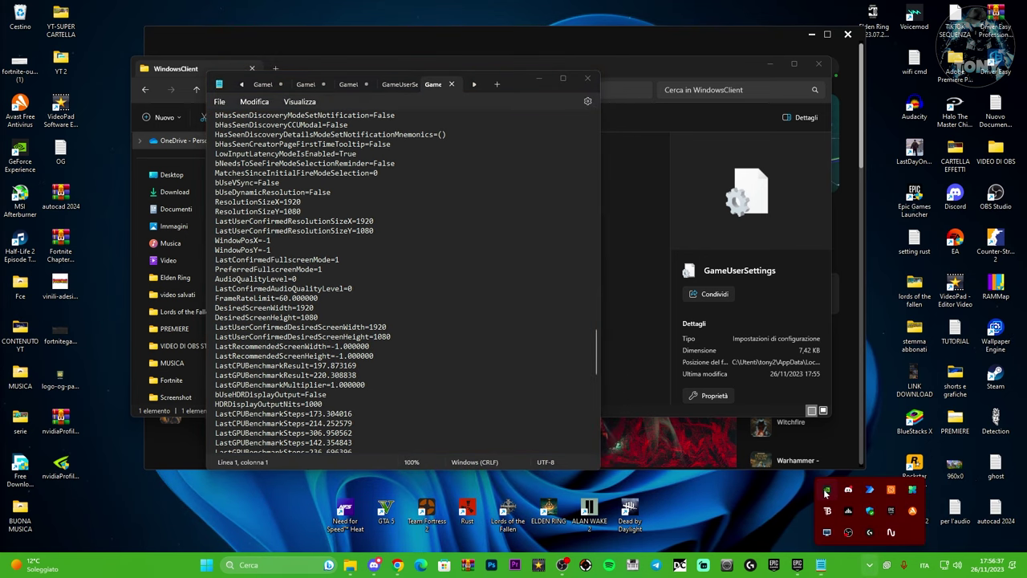
pyautogui.click(826, 491)
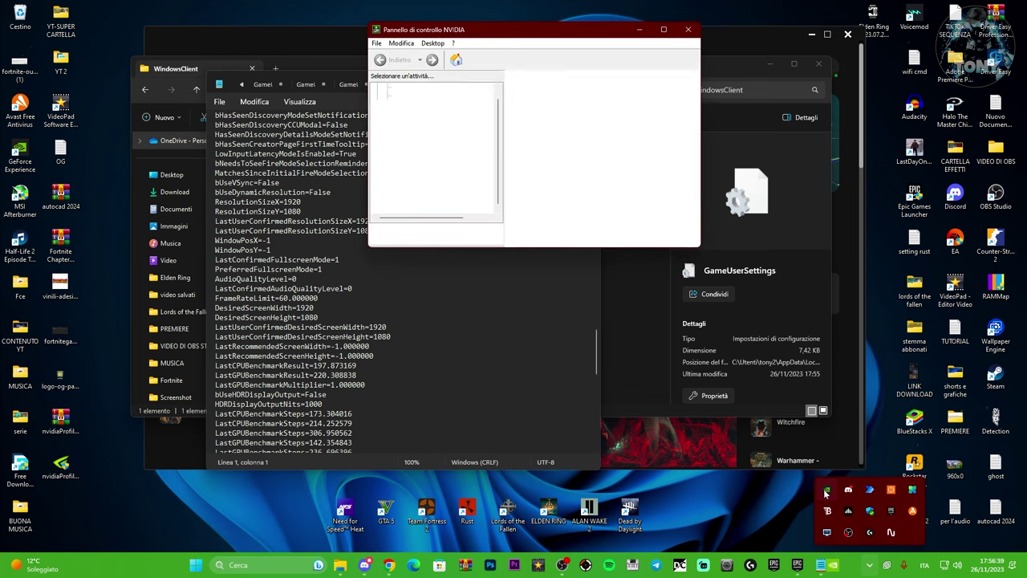
pyautogui.click(664, 31)
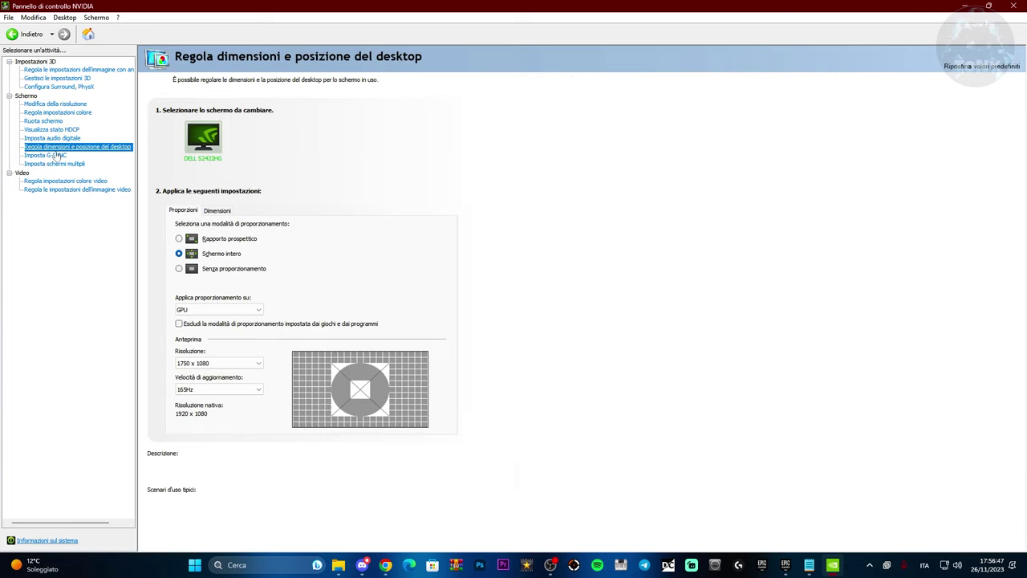
pyautogui.moveTo(436, 8); pyautogui.dragTo(680, 109)
# Step: Set the preview resolution to 1920 x 1080 in the desktop size and position settings and reposition the NVIDIA window
pyautogui.scroll(-5, 868, 193)
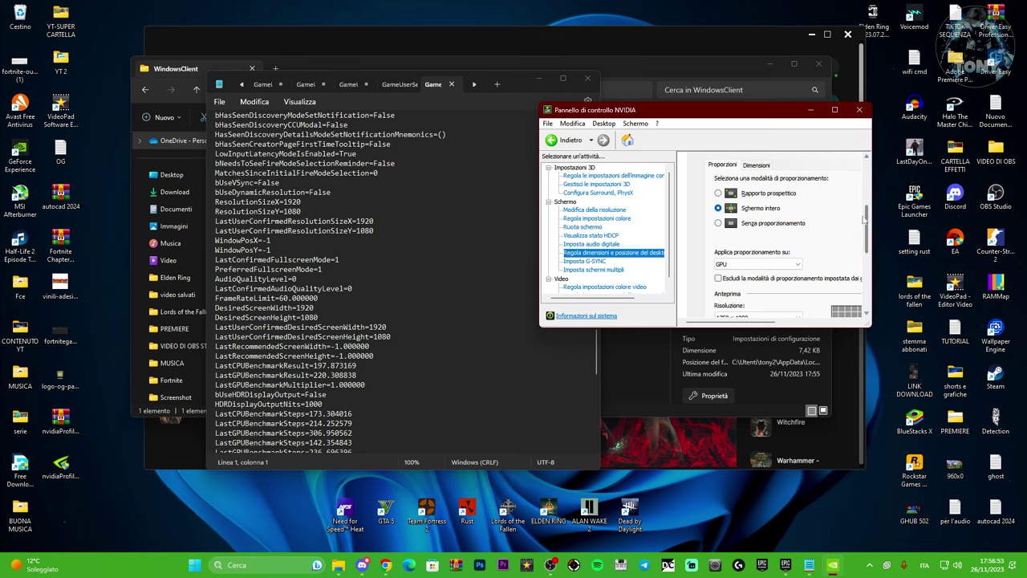
pyautogui.scroll(-3, 863, 218)
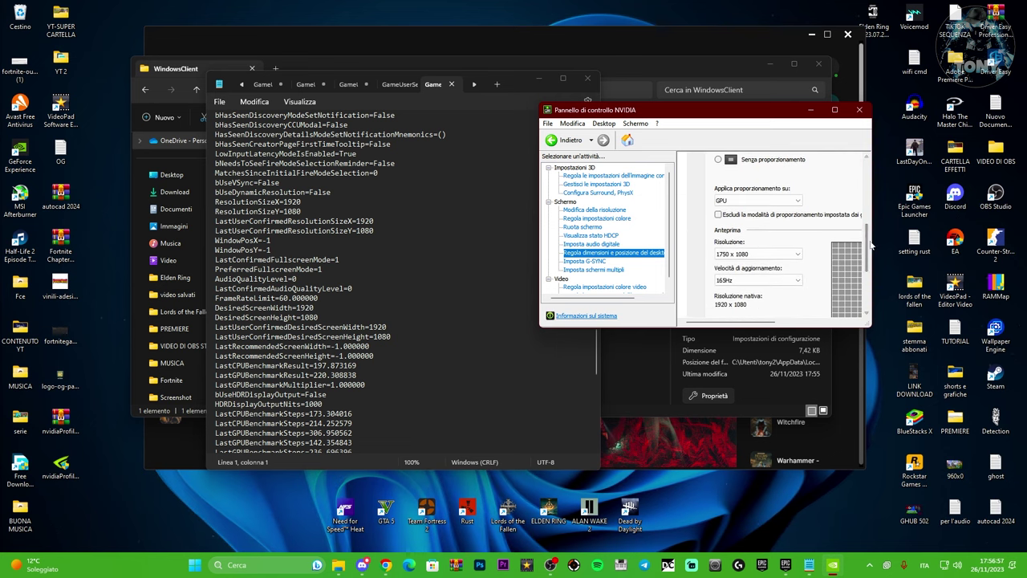
pyautogui.scroll(-1, 870, 245)
pyautogui.click(758, 226)
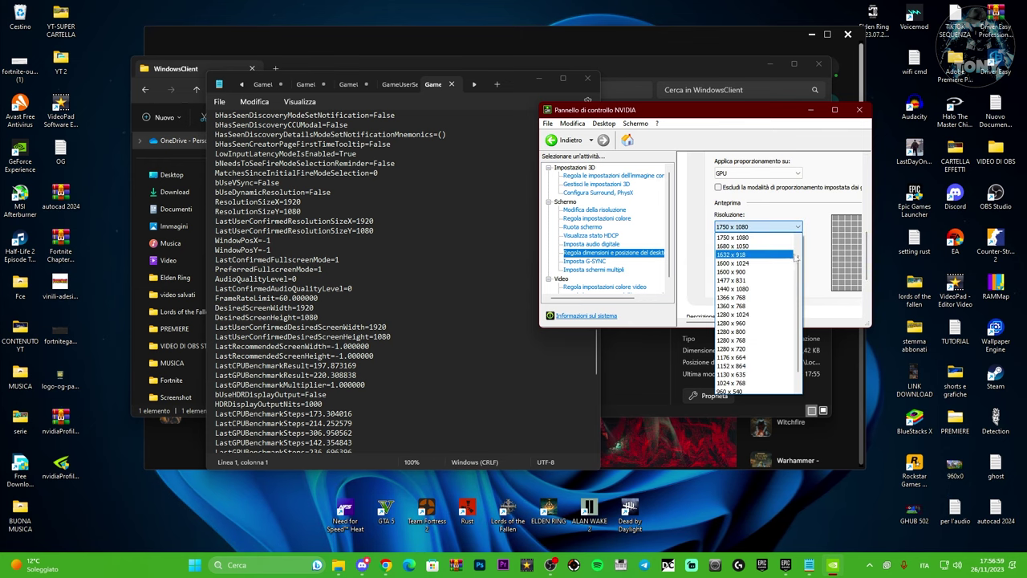
pyautogui.scroll(2, 796, 255)
pyautogui.click(742, 242)
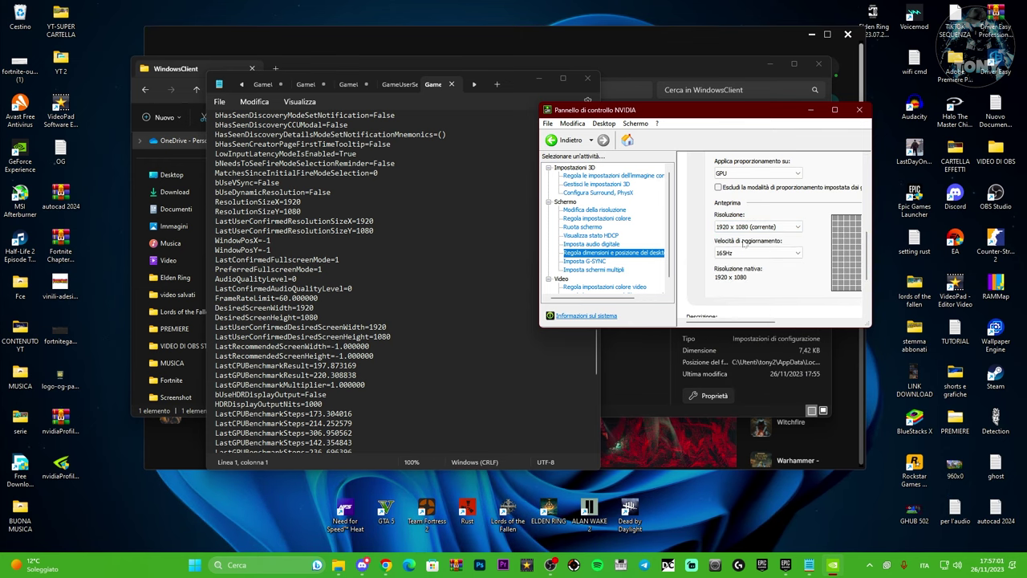
pyautogui.click(836, 110)
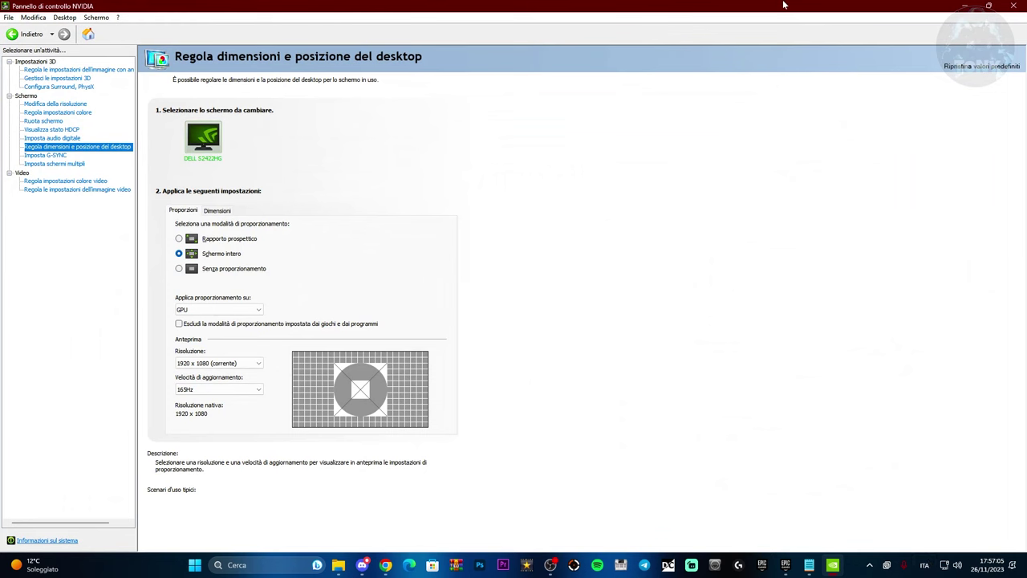
pyautogui.moveTo(783, 5); pyautogui.dragTo(788, 39)
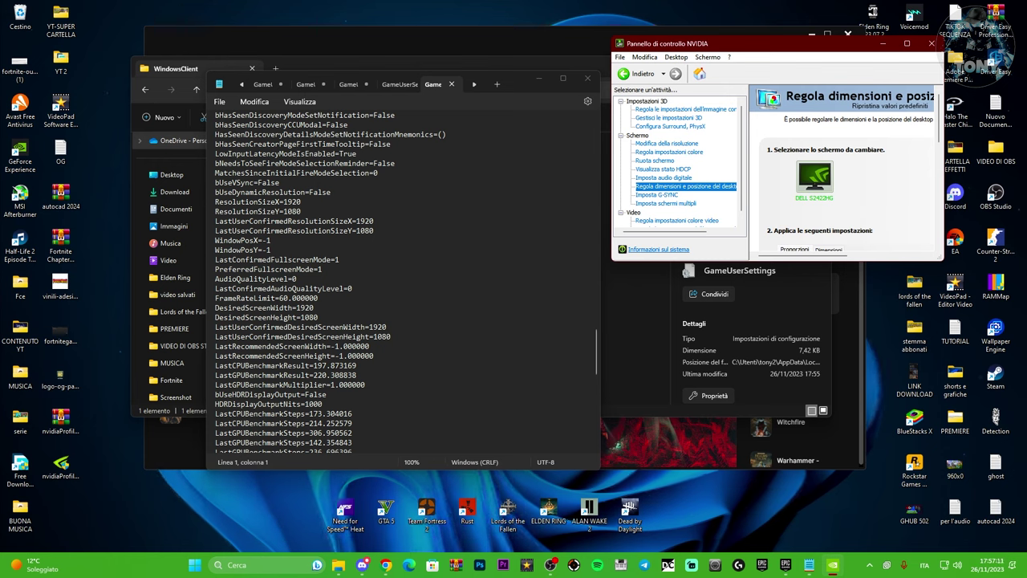
# Step: Set ResolutionSizeX and LastUserConfirmedResolutionSizeX to 1780 in the GameUserSettings file
pyautogui.doubleClick(291, 202)
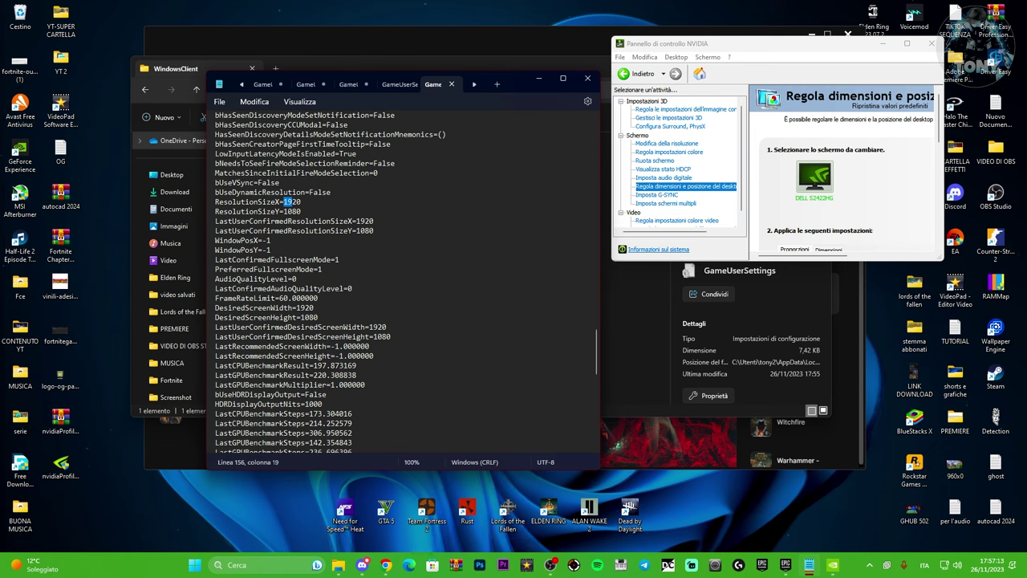
pyautogui.moveTo(292, 201); pyautogui.dragTo(297, 202)
pyautogui.write('1780')
pyautogui.write('1')
# Step: Replace every 1920 with 1780 in the GameUserSettings file and check the width entries among the resolution settings
pyautogui.hotkey('ctrl', 'h')
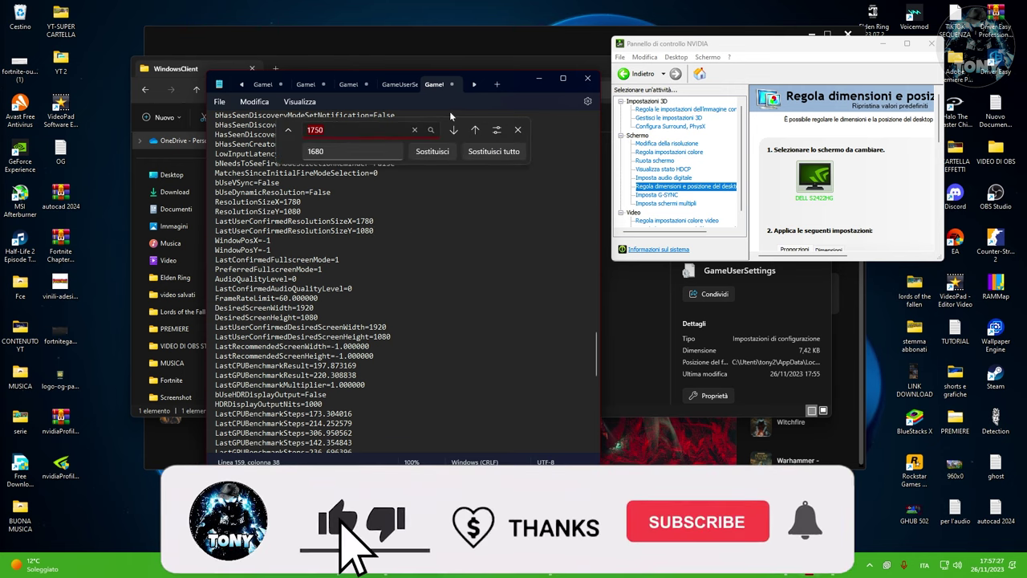
pyautogui.write('1750')
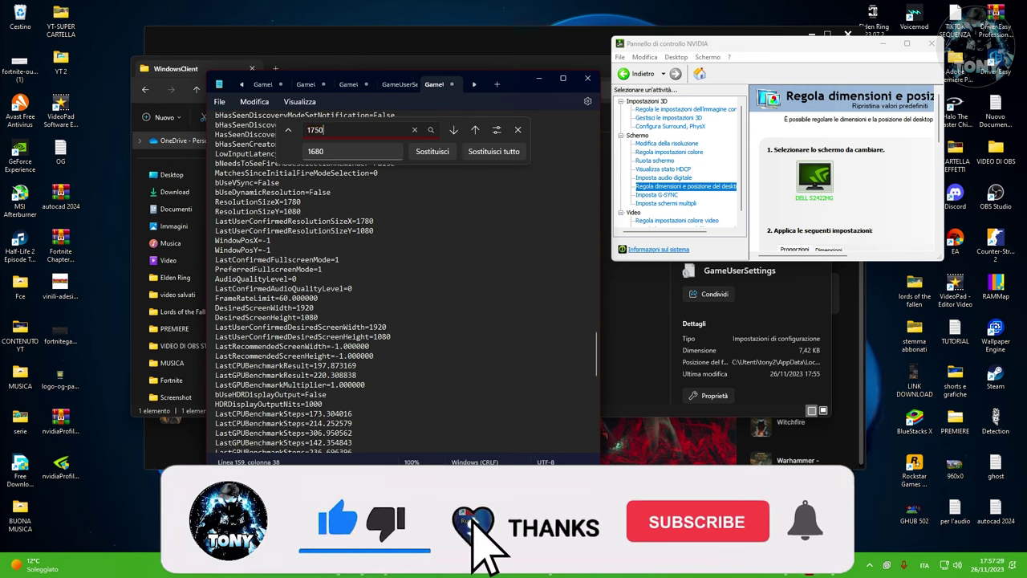
pyautogui.press('BackSpace')
pyautogui.press('BackSpace')
pyautogui.press('BackSpace')
pyautogui.write('9')
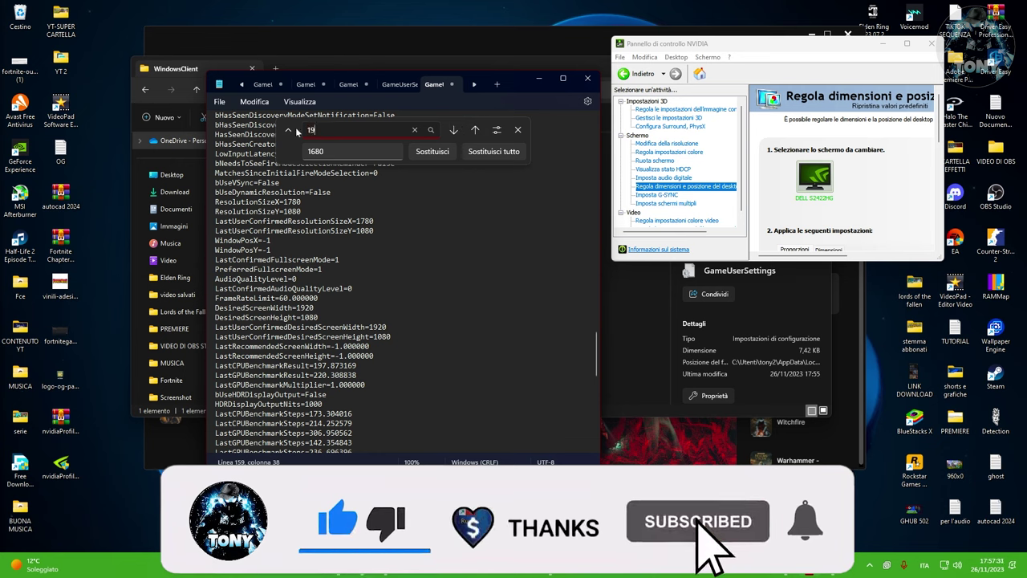
pyautogui.write('20')
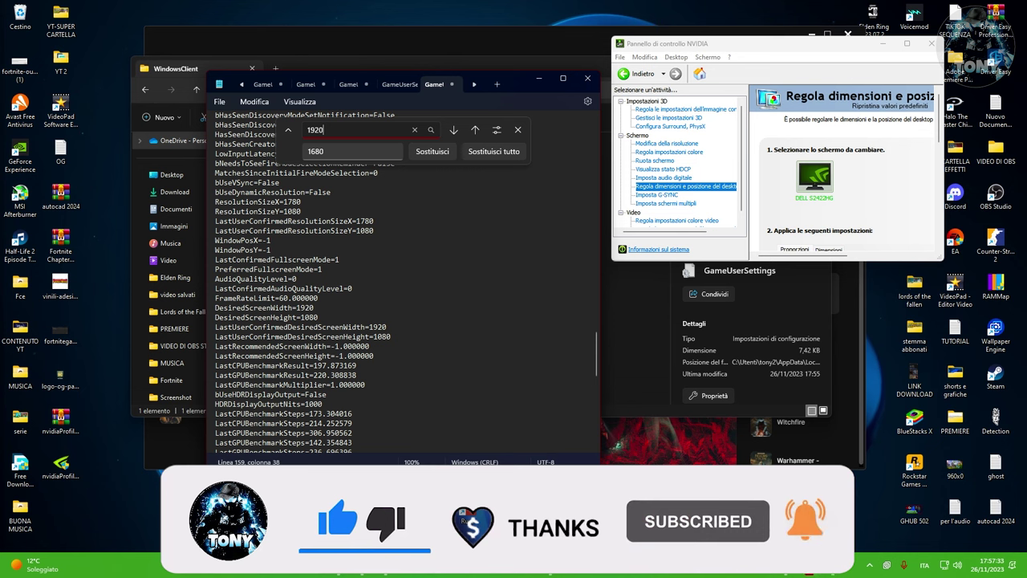
pyautogui.click(323, 151)
pyautogui.write('17')
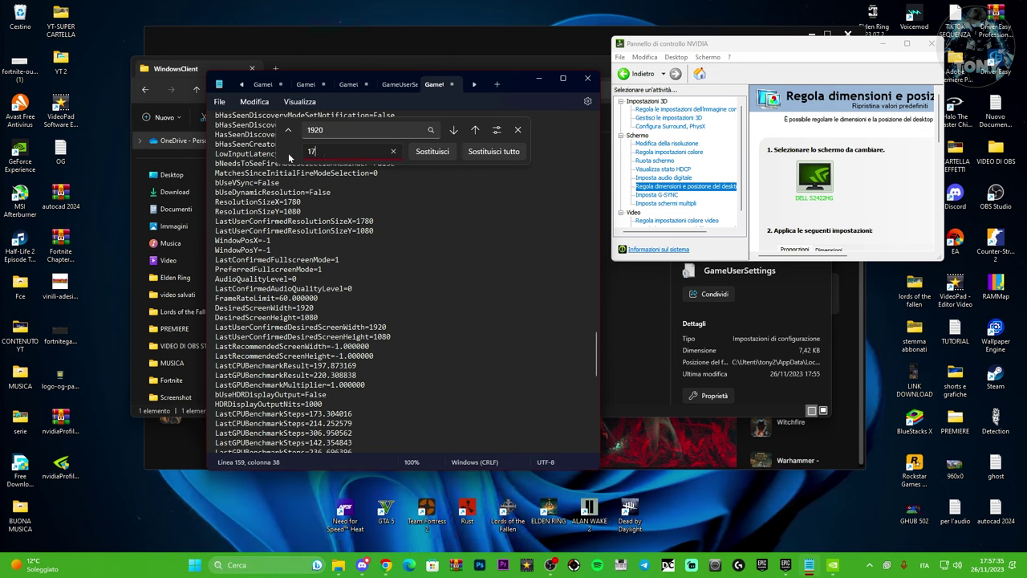
pyautogui.write('80')
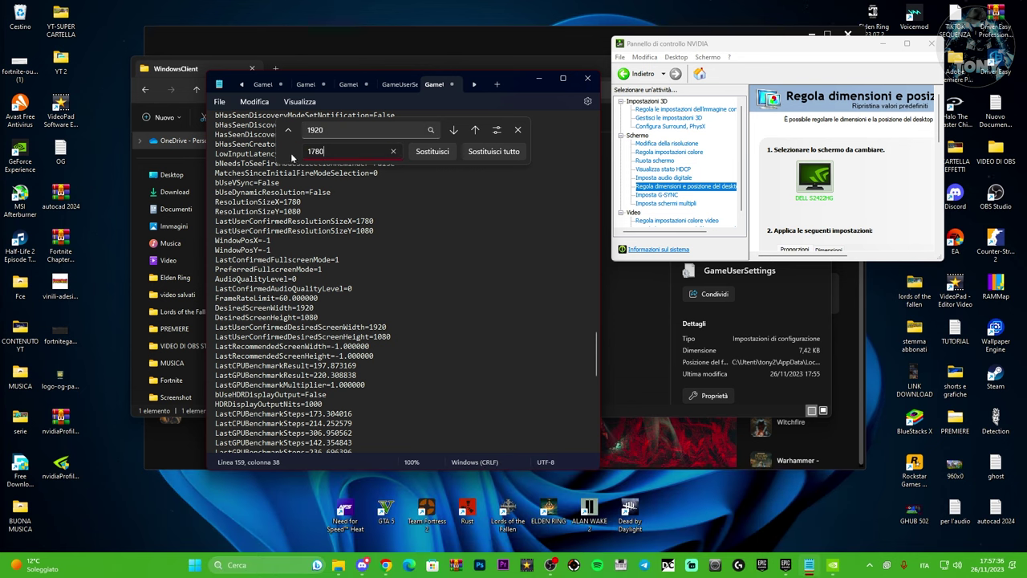
pyautogui.click(478, 155)
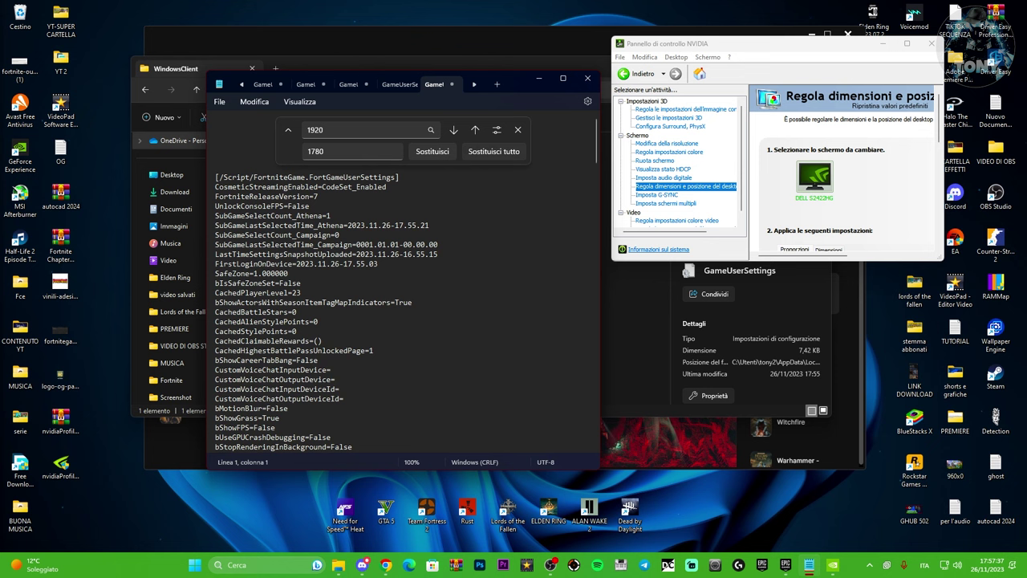
pyautogui.click(517, 129)
pyautogui.scroll(-7, 401, 281)
pyautogui.scroll(-20, 401, 281)
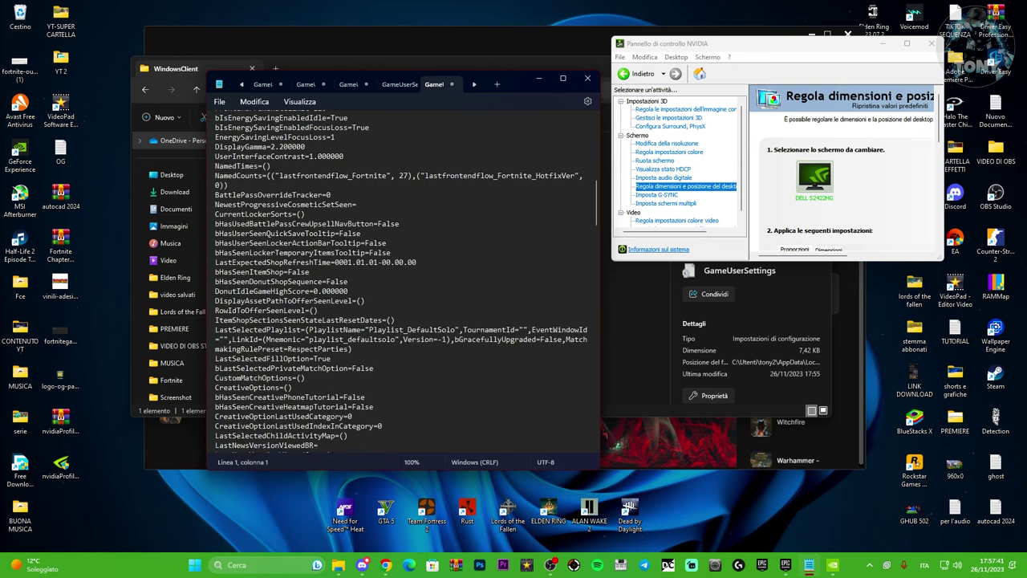
pyautogui.scroll(-20, 401, 281)
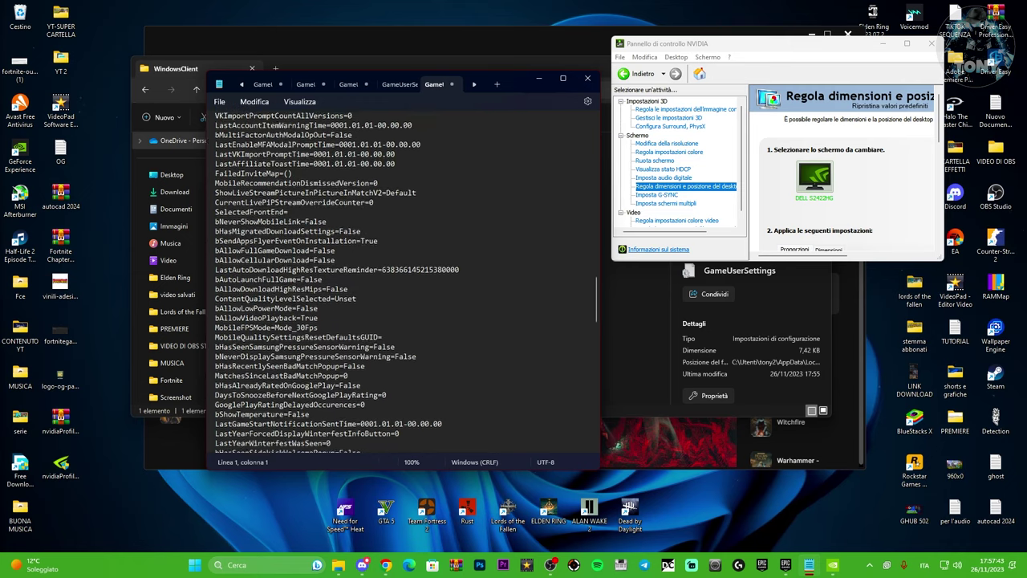
pyautogui.scroll(-3, 401, 281)
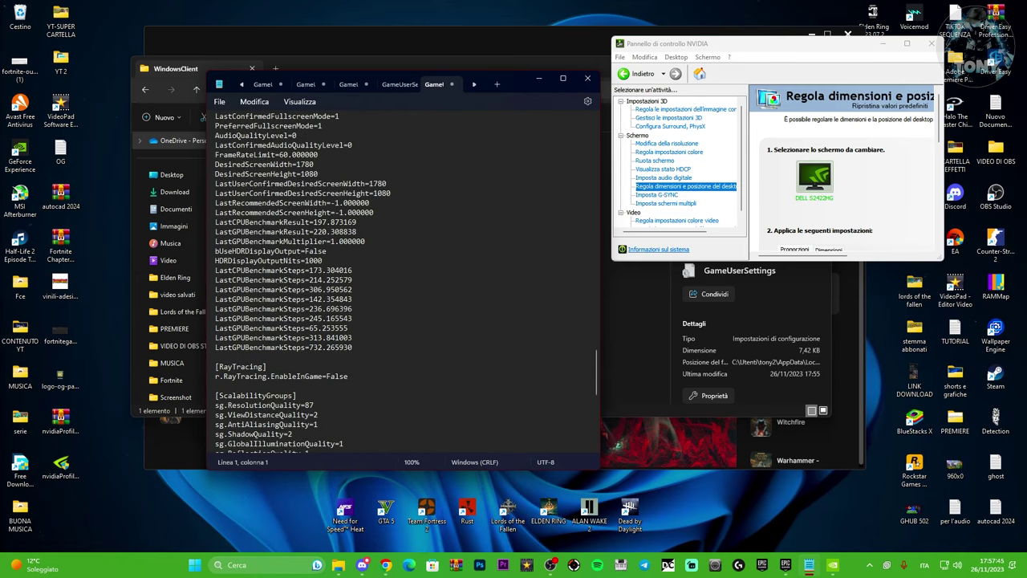
pyautogui.scroll(2, 401, 281)
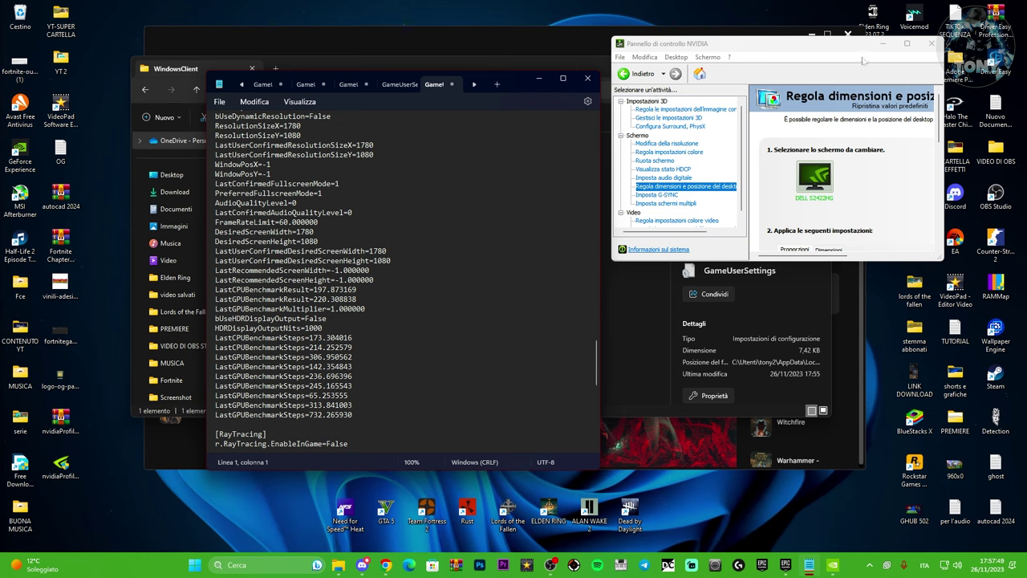
# Step: Maximize the NVIDIA Control Panel and check the preview resolution list for 1780 x 1080
pyautogui.click(906, 44)
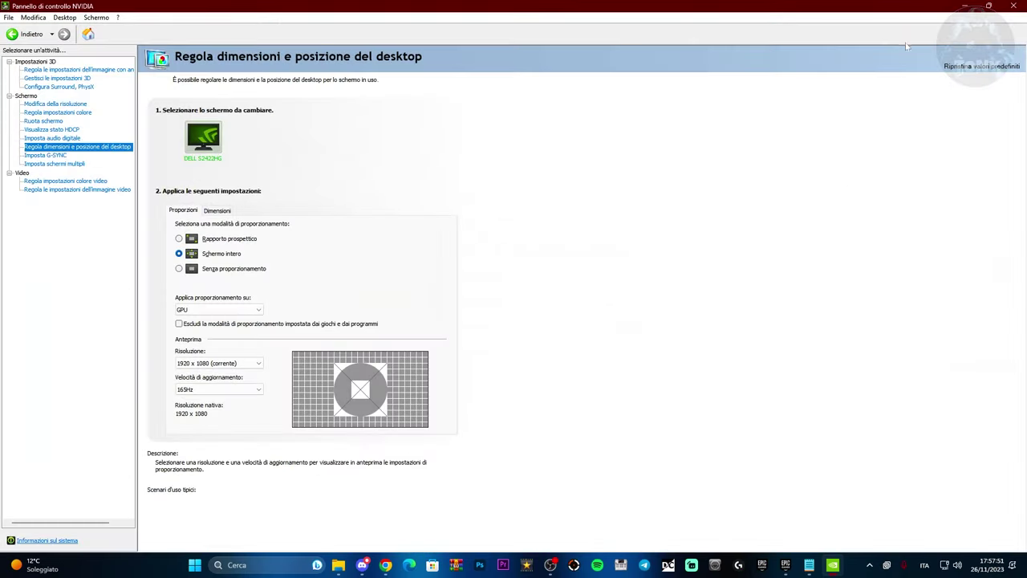
pyautogui.click(224, 366)
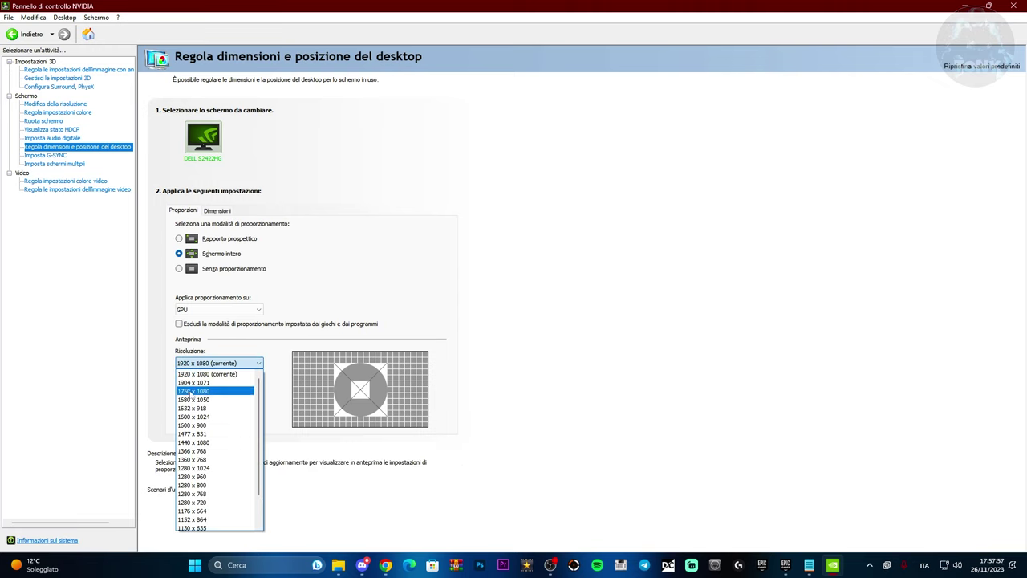
pyautogui.click(329, 387)
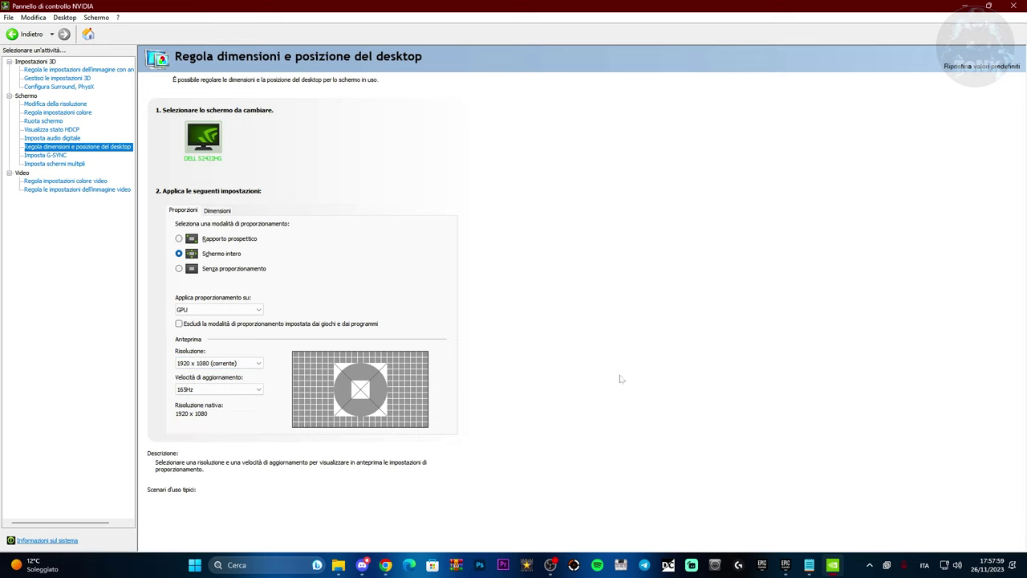
# Step: Create, test and save a custom display resolution of 1780 x 1080 at 165 Hz in the change resolution settings
pyautogui.click(41, 105)
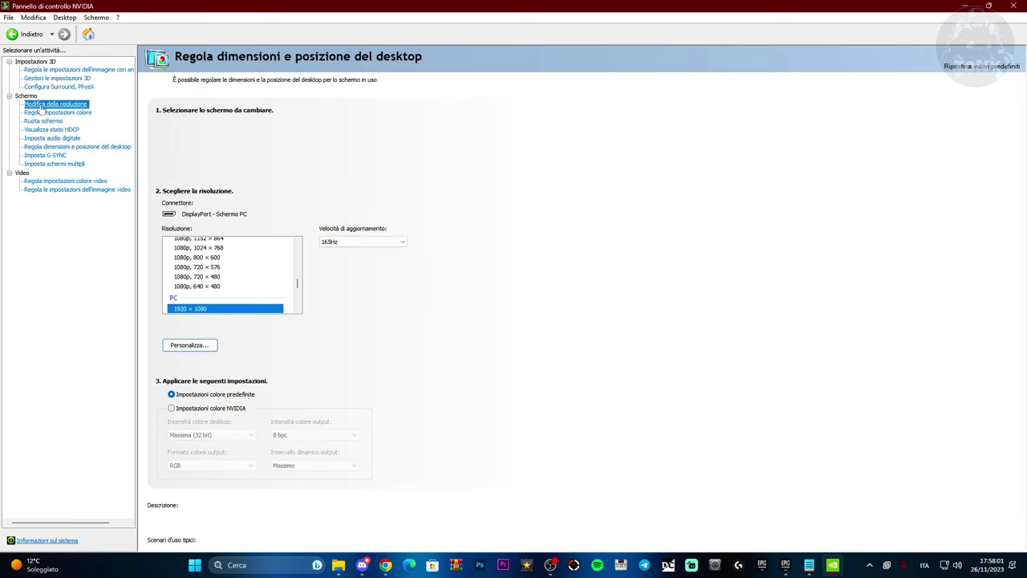
pyautogui.click(191, 345)
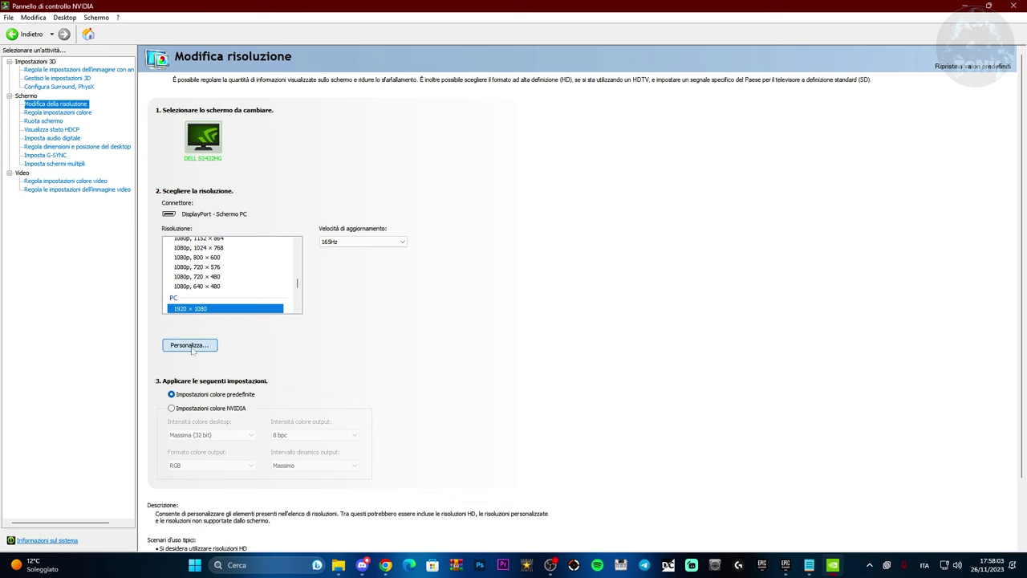
pyautogui.moveTo(512, 141); pyautogui.dragTo(502, 131)
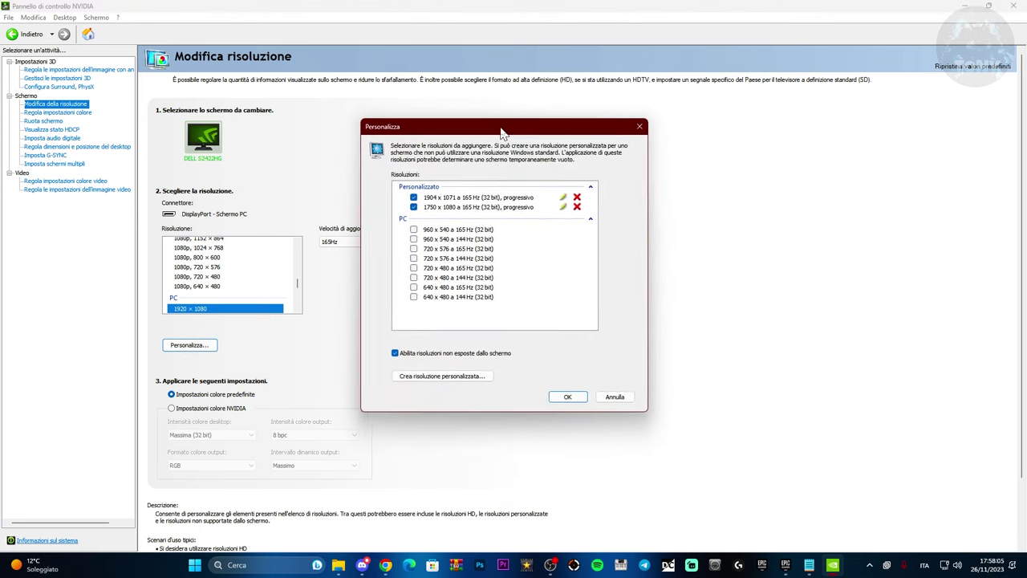
pyautogui.click(434, 381)
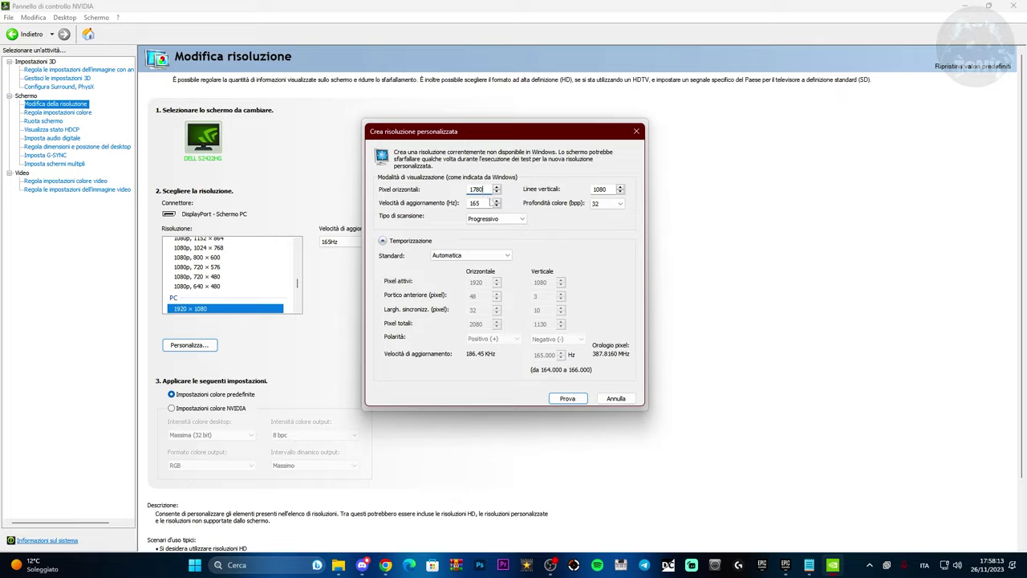
pyautogui.click(566, 401)
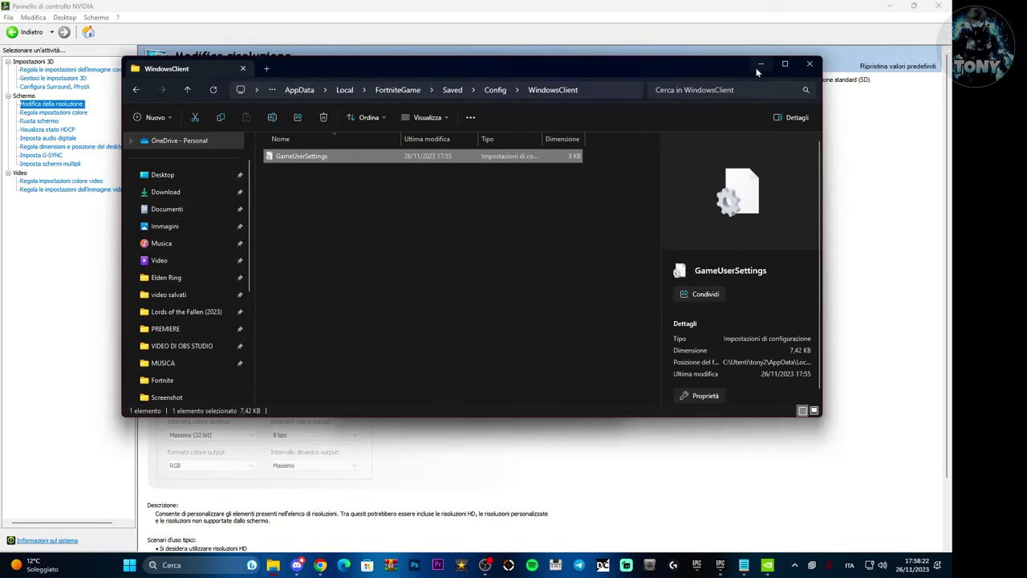
pyautogui.click(758, 68)
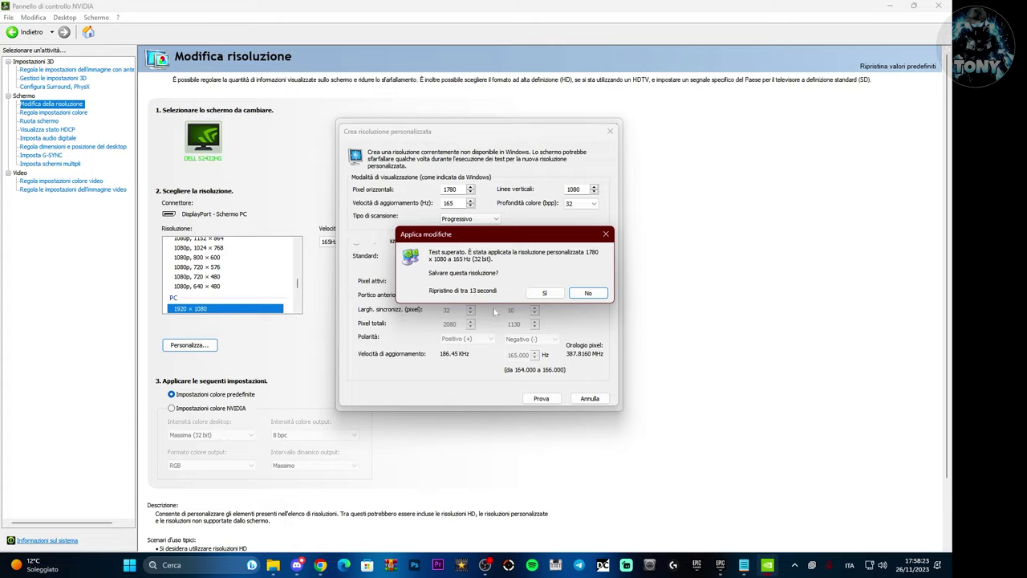
pyautogui.click(544, 293)
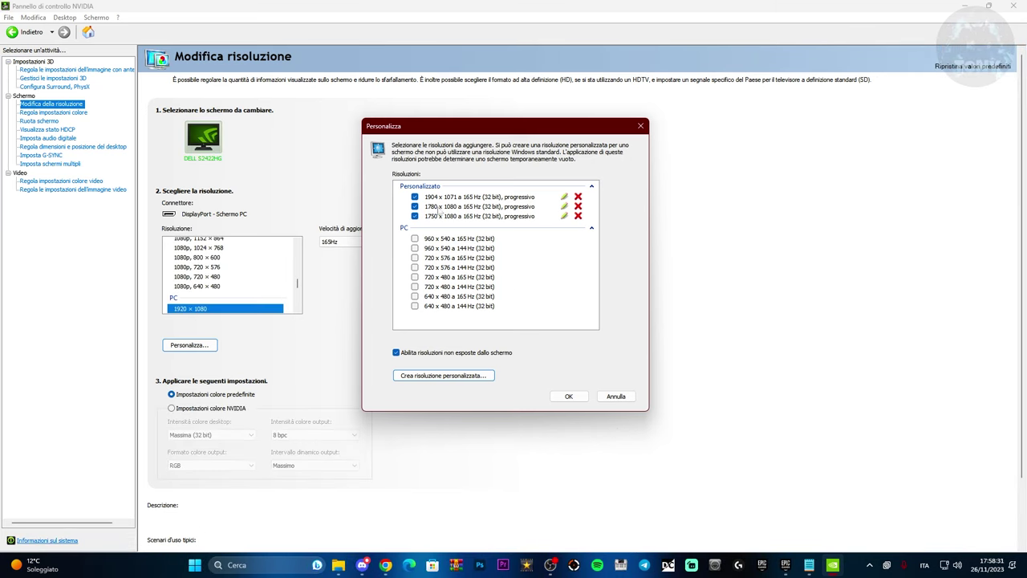
pyautogui.click(620, 401)
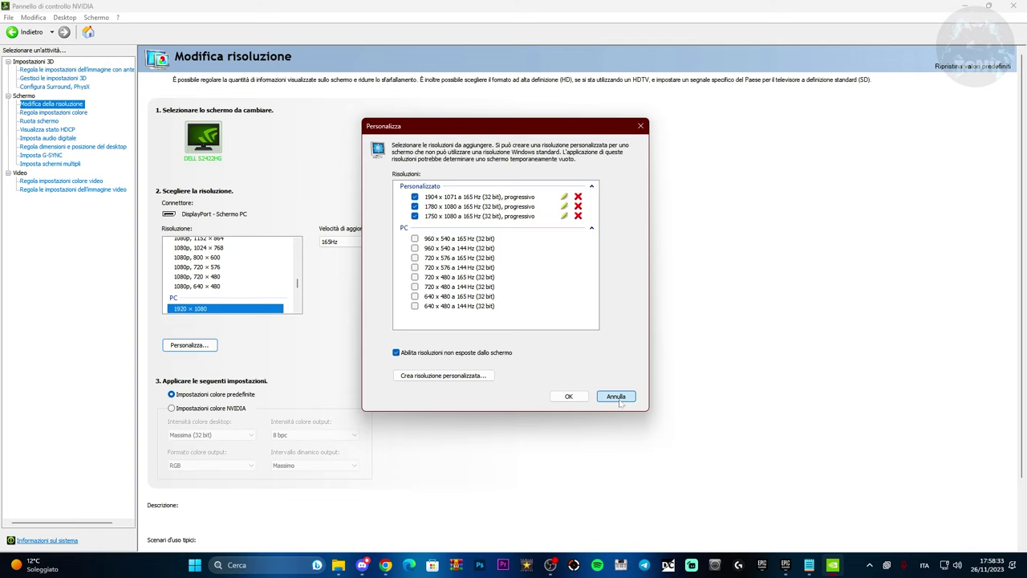
pyautogui.click(568, 397)
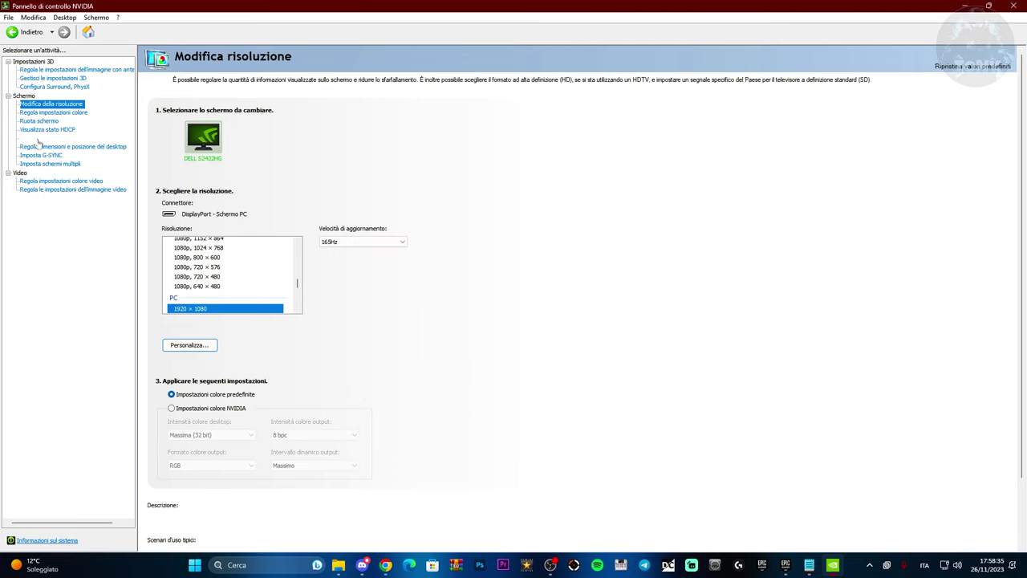
# Step: Set the preview resolution to 1780 x 1080 in the desktop size and position settings and close the NVIDIA Control Panel
pyautogui.click(38, 146)
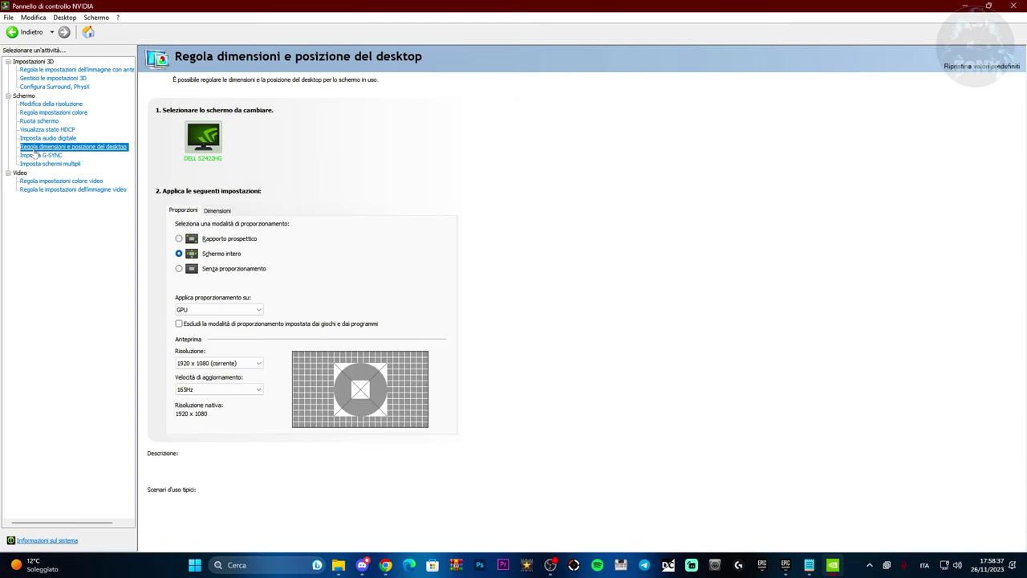
pyautogui.click(216, 362)
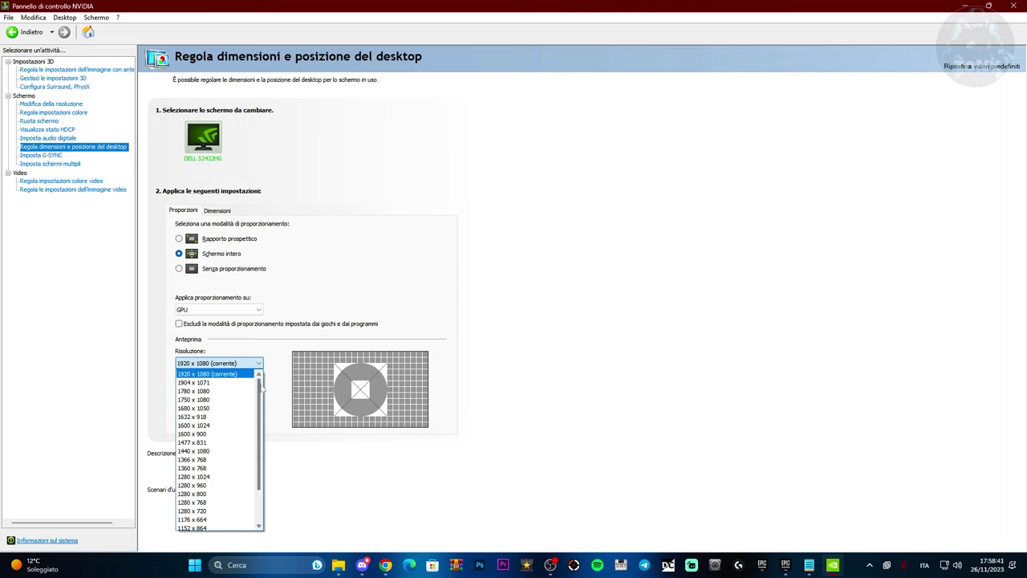
pyautogui.click(200, 390)
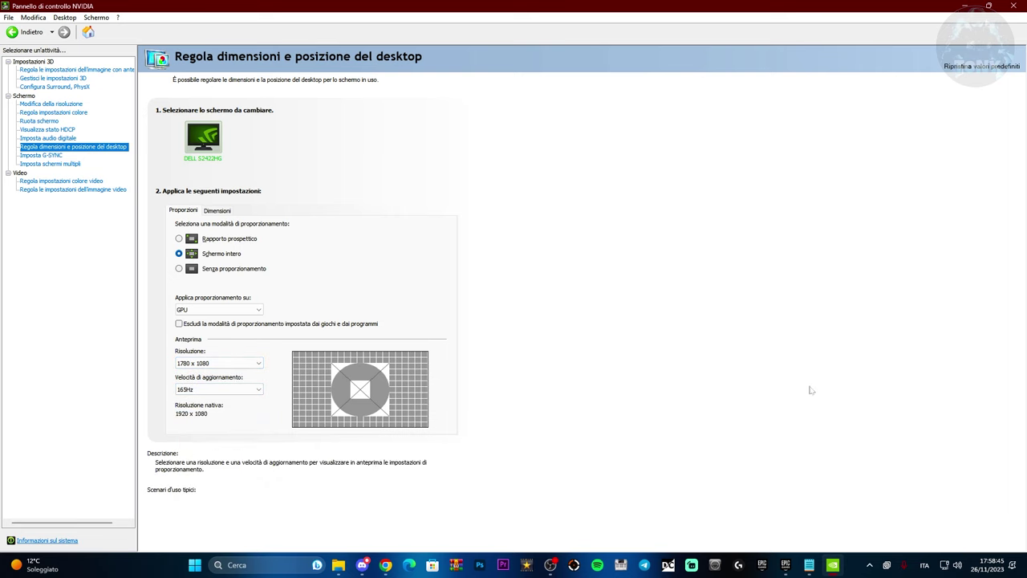
pyautogui.moveTo(211, 9); pyautogui.dragTo(618, 98)
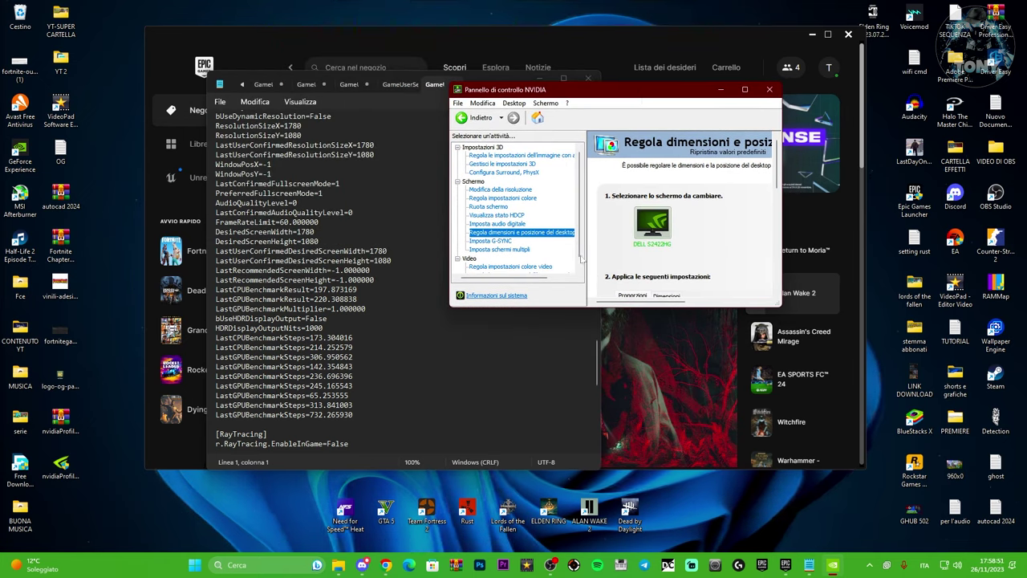
pyautogui.scroll(-2, 708, 162)
pyautogui.click(769, 90)
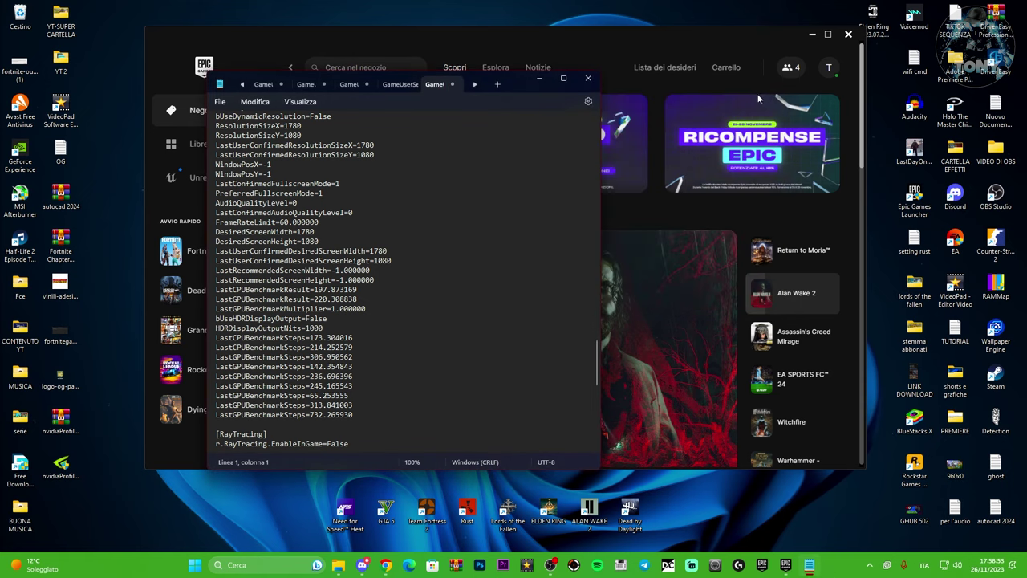
# Step: Save the edited GameUserSettings file and close the text editor
pyautogui.click(220, 101)
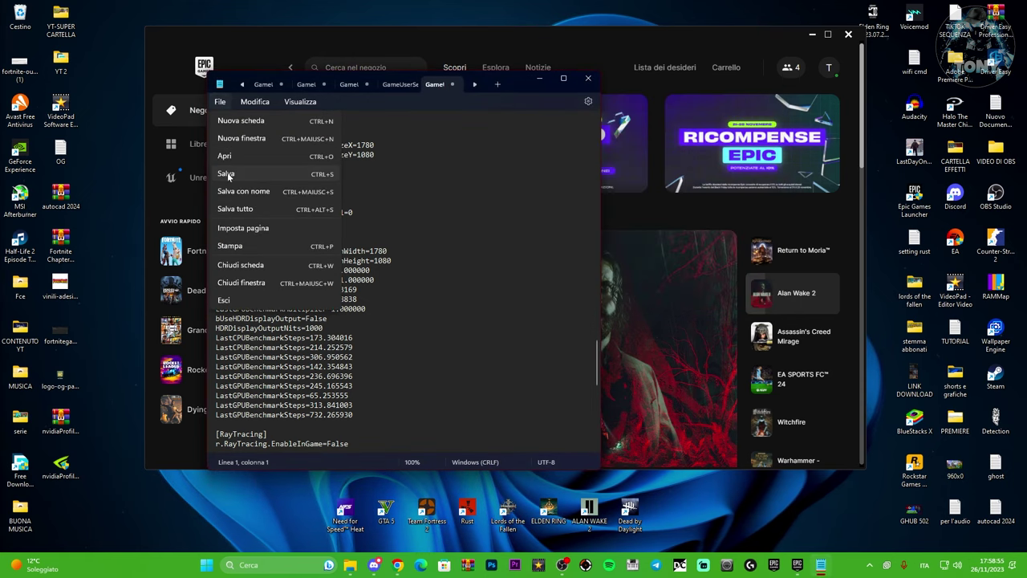
pyautogui.click(241, 174)
pyautogui.click(588, 79)
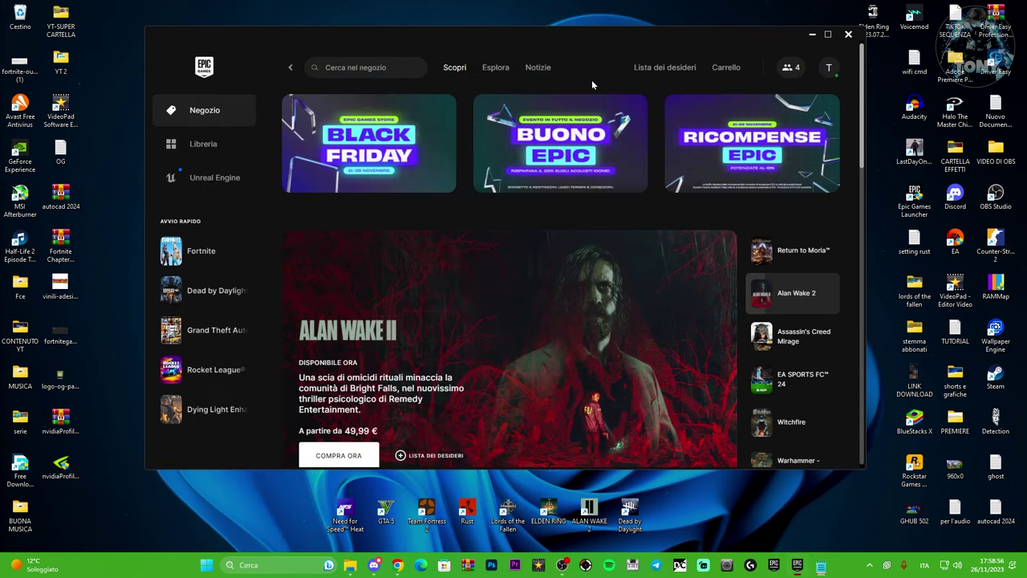
# Step: Launch Fortnite from the Epic Games library and minimize the launcher
pyautogui.click(206, 149)
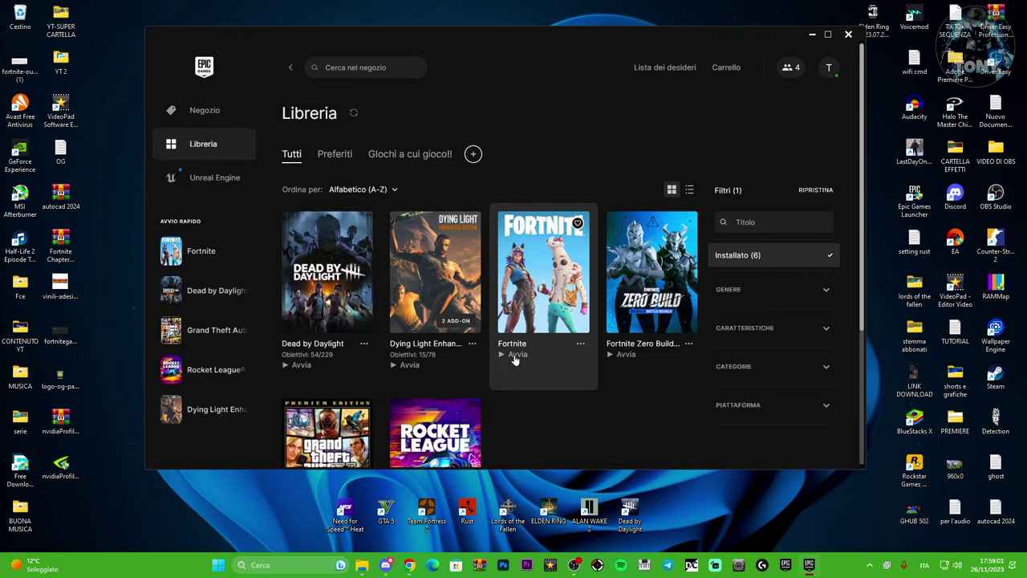
pyautogui.click(515, 355)
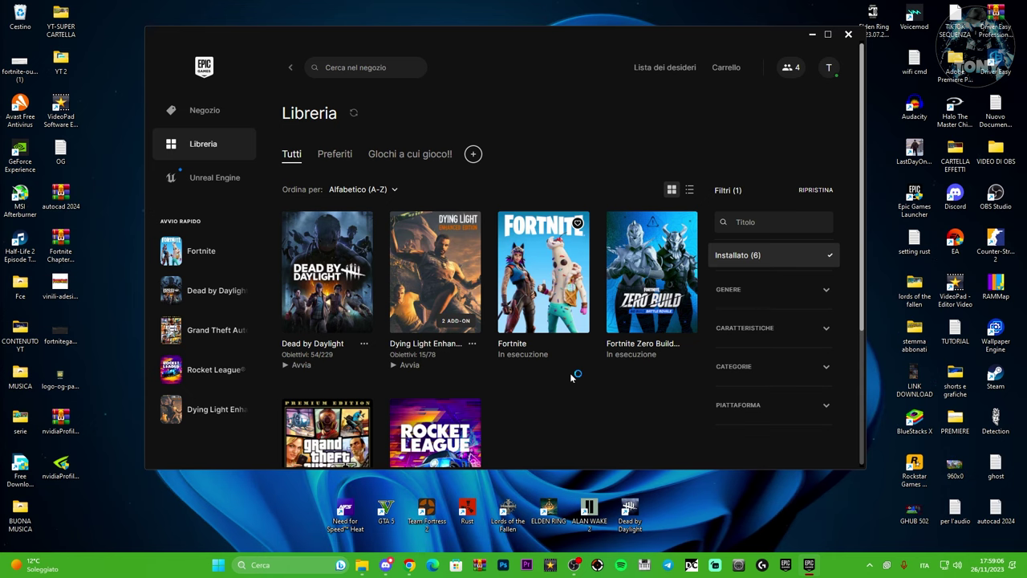
pyautogui.click(813, 34)
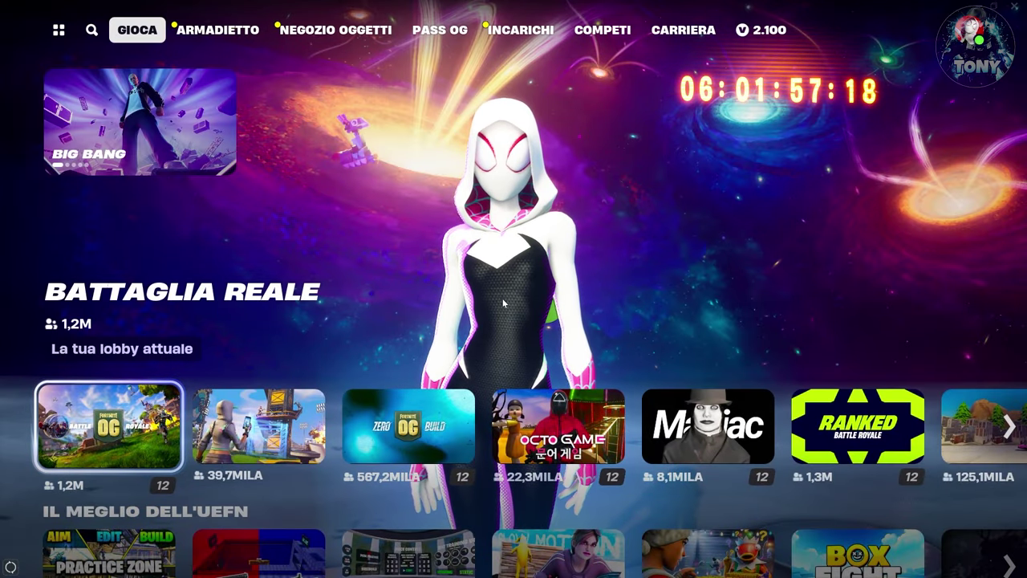
# Step: Open Fortnite's video settings and set the window mode to Schermo intero
pyautogui.click(978, 34)
pyautogui.click(704, 485)
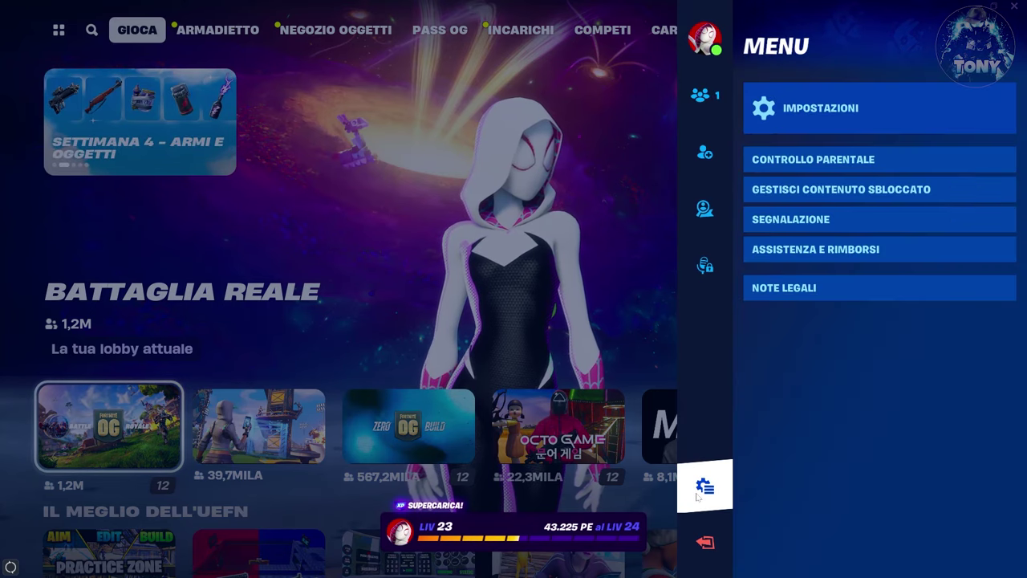
pyautogui.click(824, 100)
pyautogui.click(284, 92)
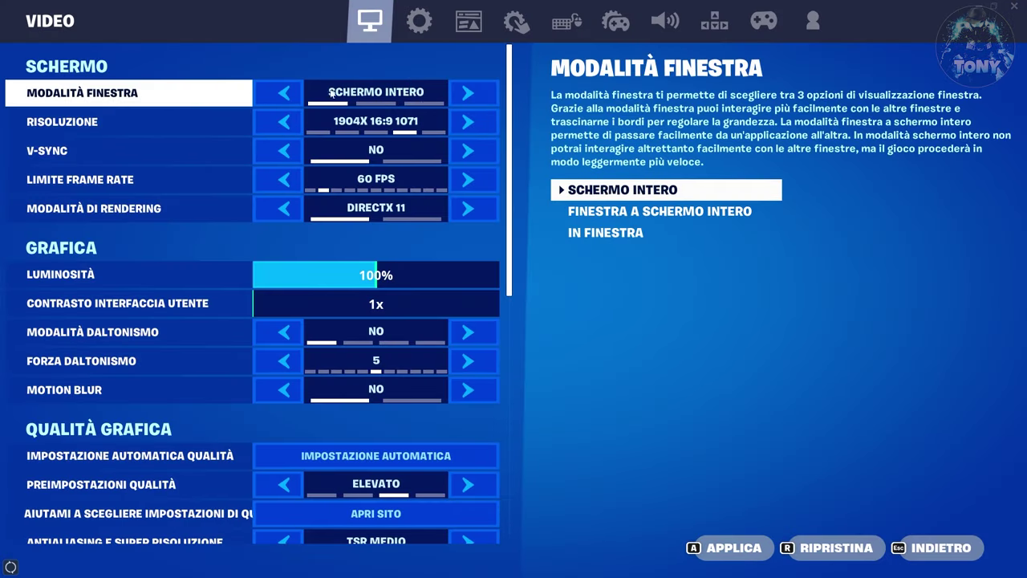
# Step: Set Fortnite's window mode to Finestra a schermo intero, apply the change and leave the video settings
pyautogui.click(466, 93)
pyautogui.click(466, 94)
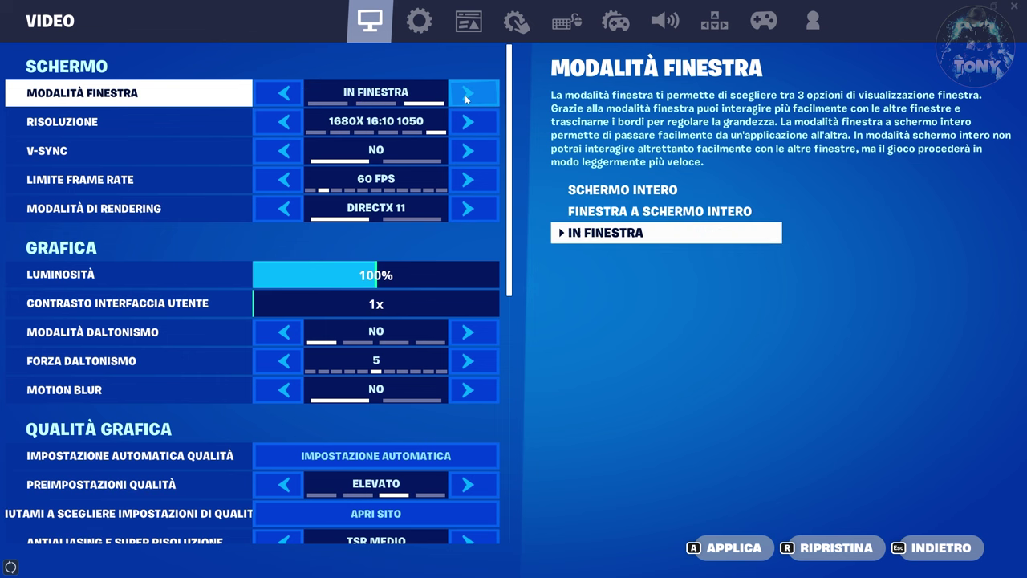
pyautogui.click(286, 94)
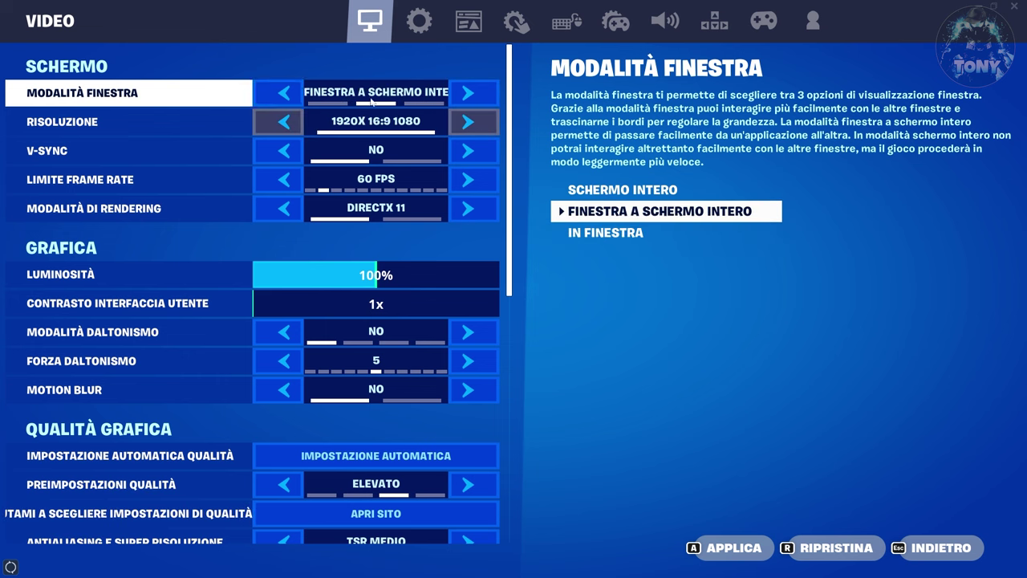
pyautogui.click(726, 548)
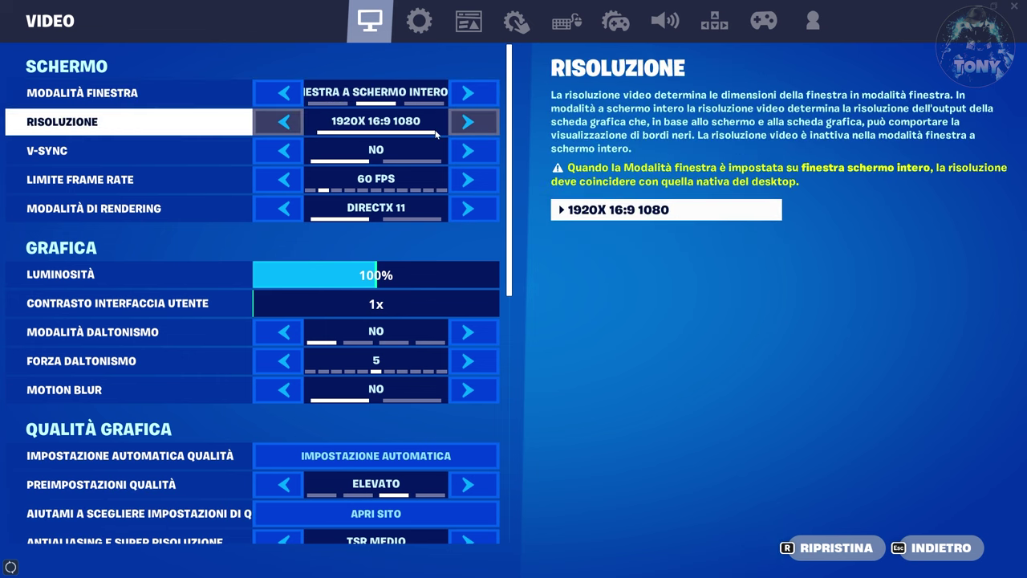
pyautogui.press('Escape')
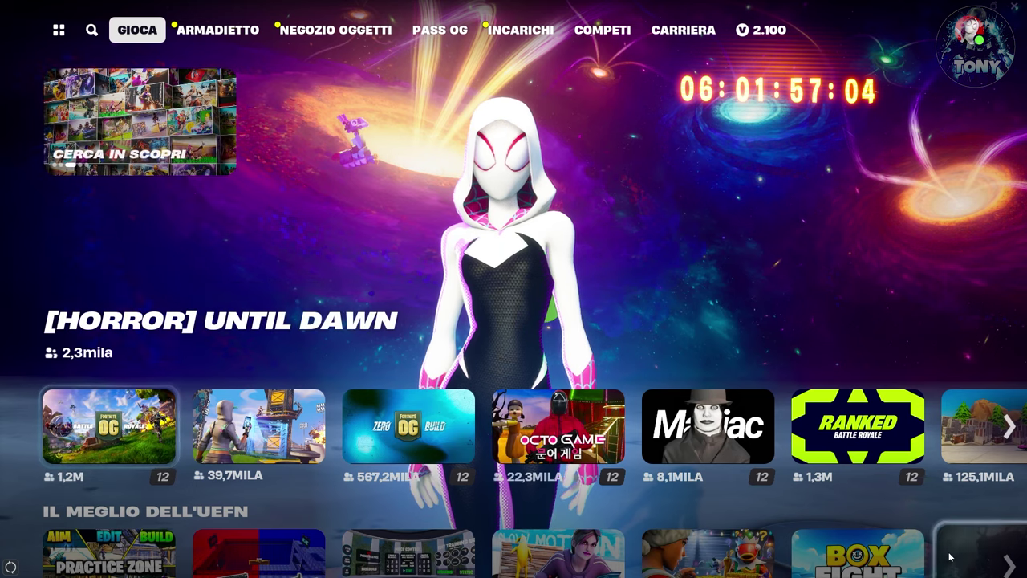
# Step: Quit Fortnite to the desktop and confirm the exit
pyautogui.click(975, 44)
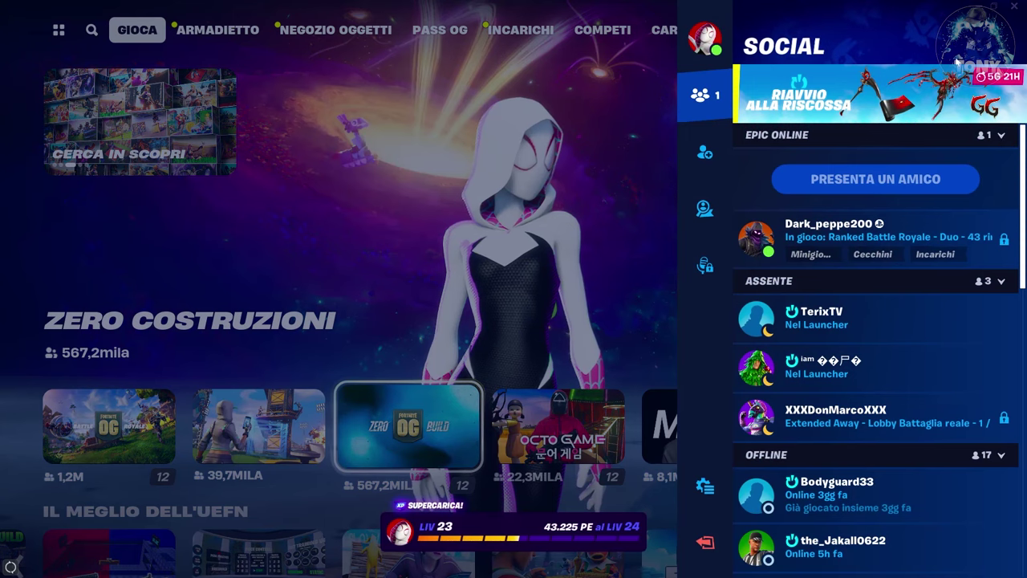
pyautogui.click(709, 544)
pyautogui.click(784, 544)
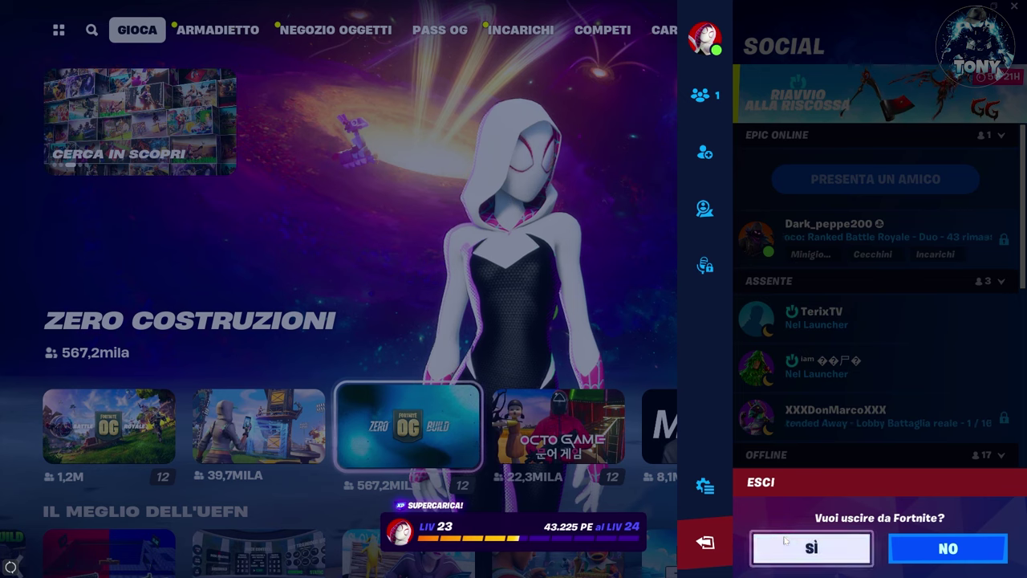
pyautogui.click(784, 542)
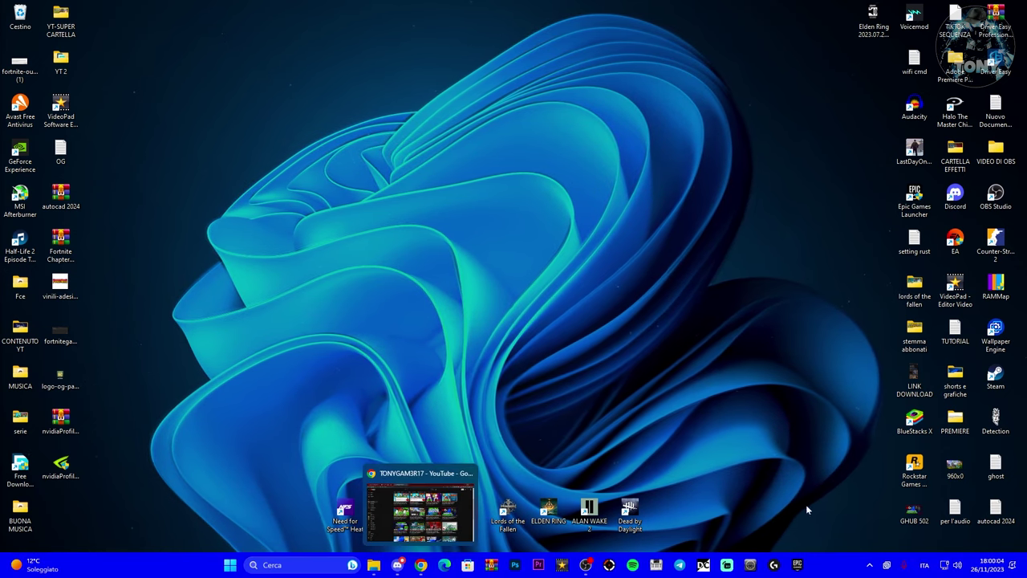
# Step: Switch to the Epic Games Launcher running in the background and open the game library
pyautogui.click(868, 565)
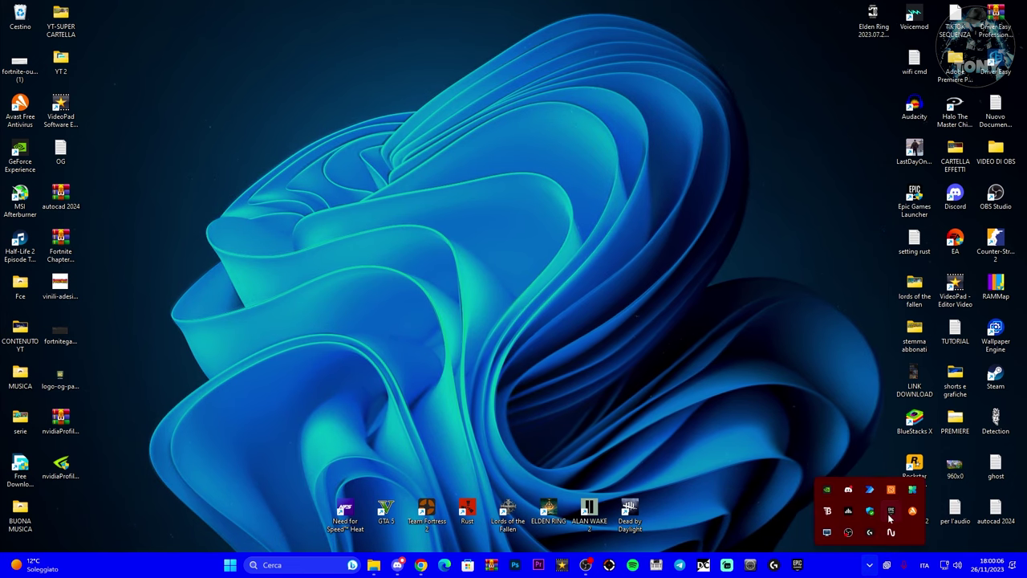
pyautogui.click(890, 512)
pyautogui.moveTo(591, 62); pyautogui.dragTo(583, 50)
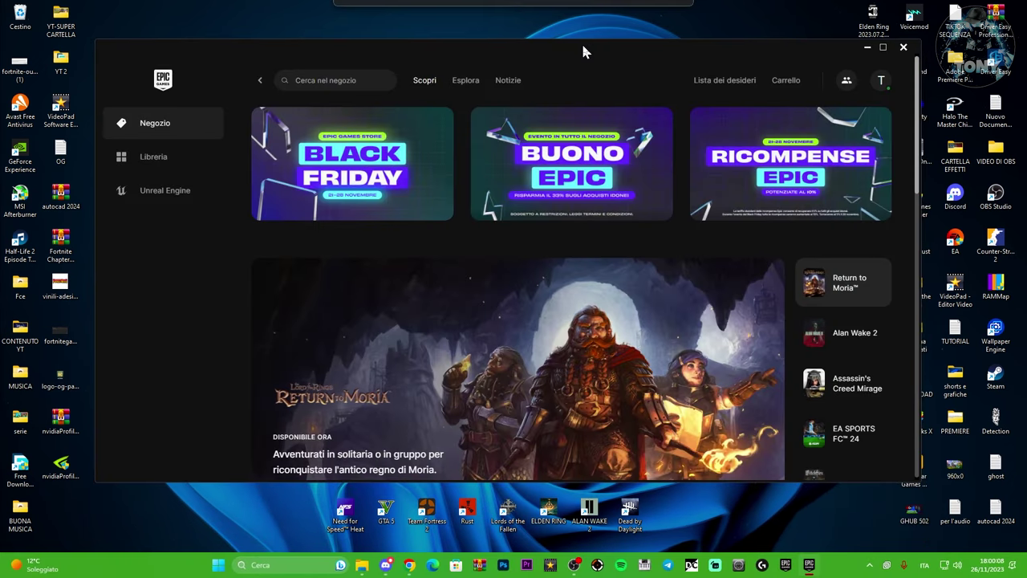
pyautogui.click(156, 158)
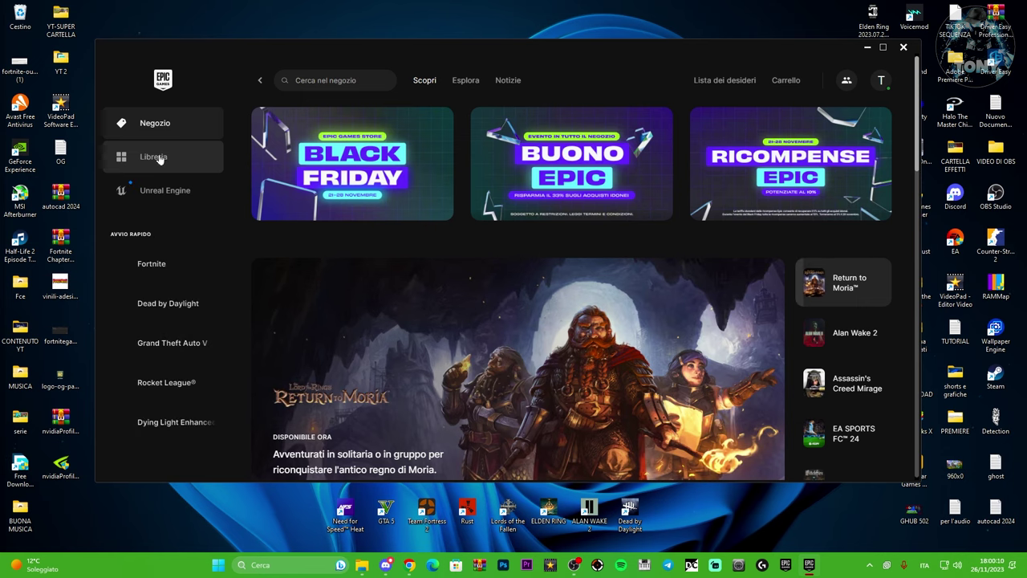
pyautogui.hotkey('ctrl', 'a')
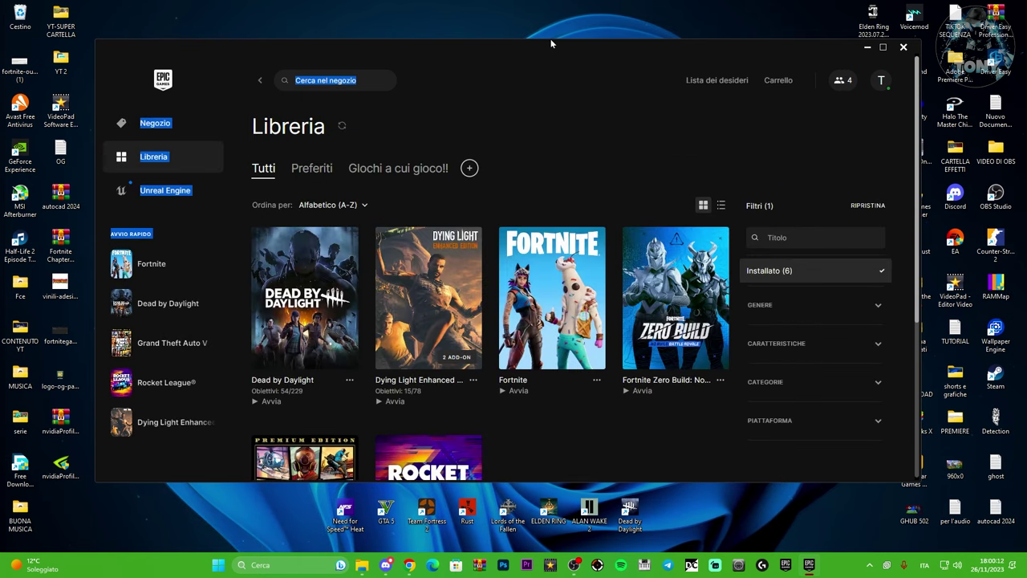
pyautogui.click(550, 71)
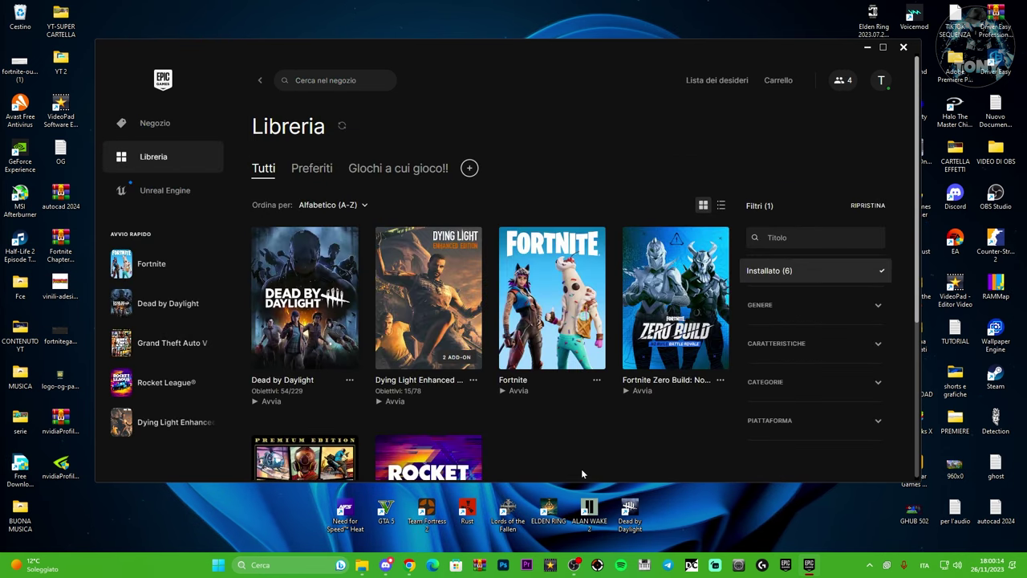
# Step: Open the options menu of Fortnite in the game library
pyautogui.moveTo(568, 52); pyautogui.dragTo(566, 46)
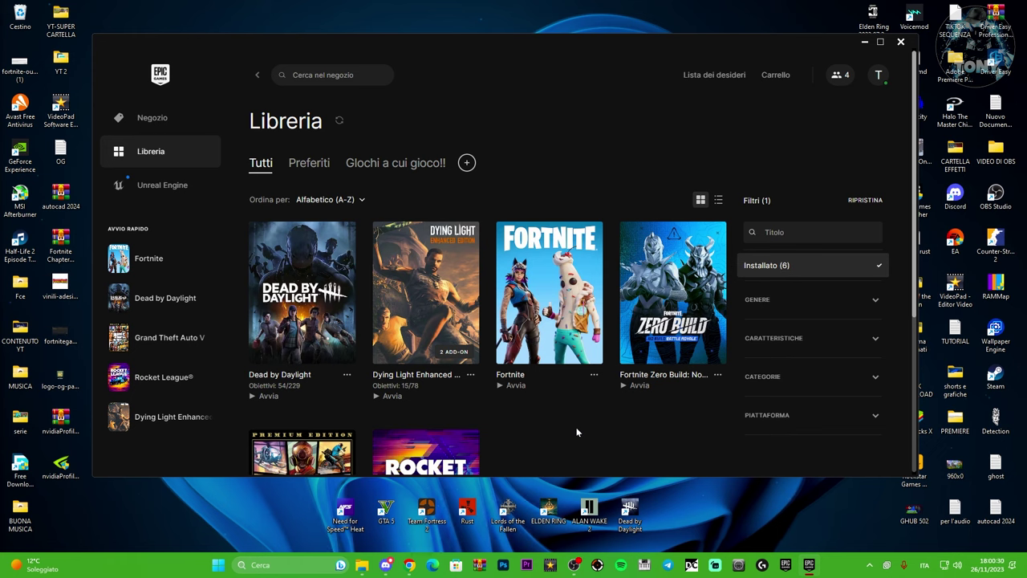
pyautogui.click(869, 565)
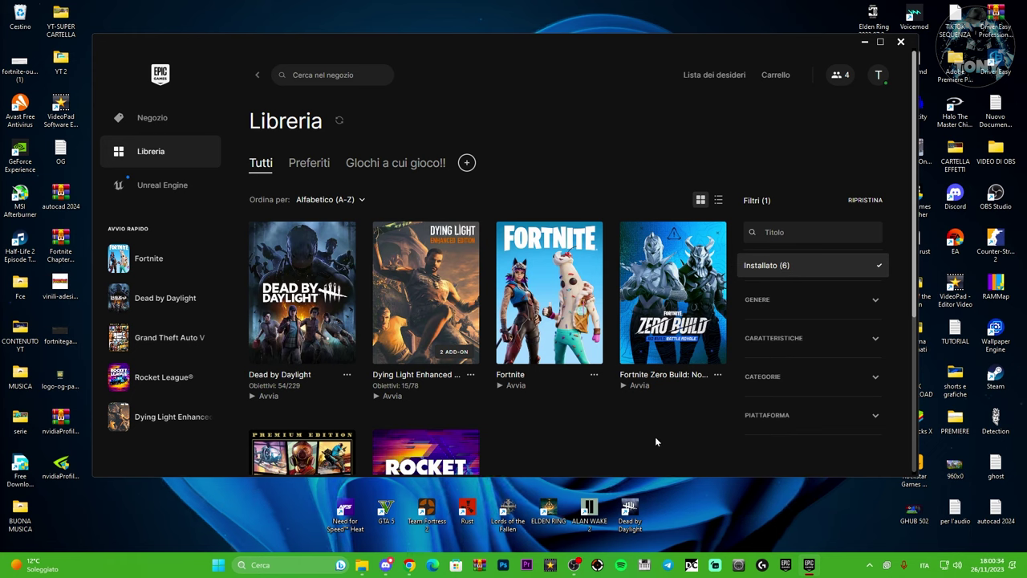
pyautogui.click(598, 383)
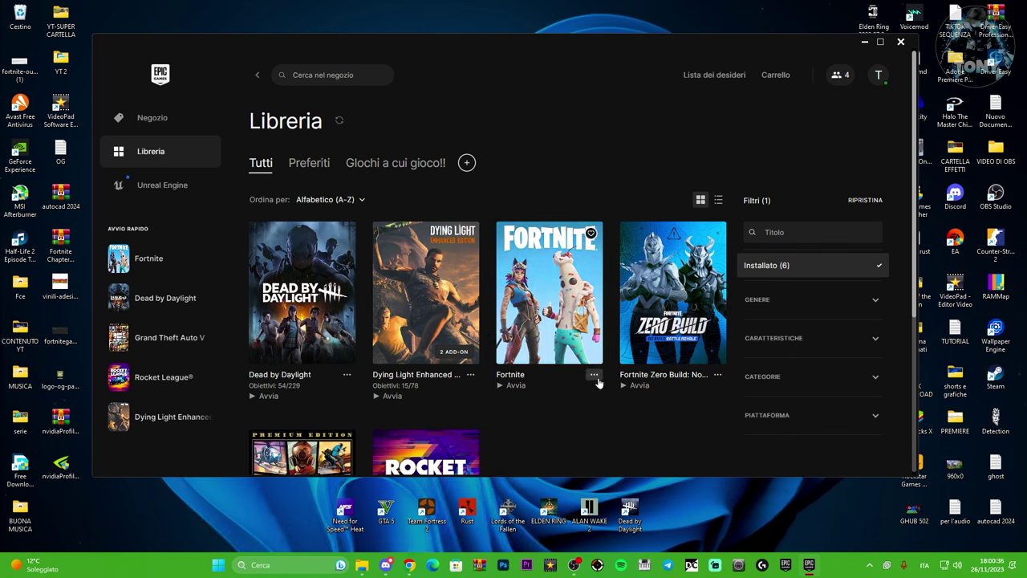